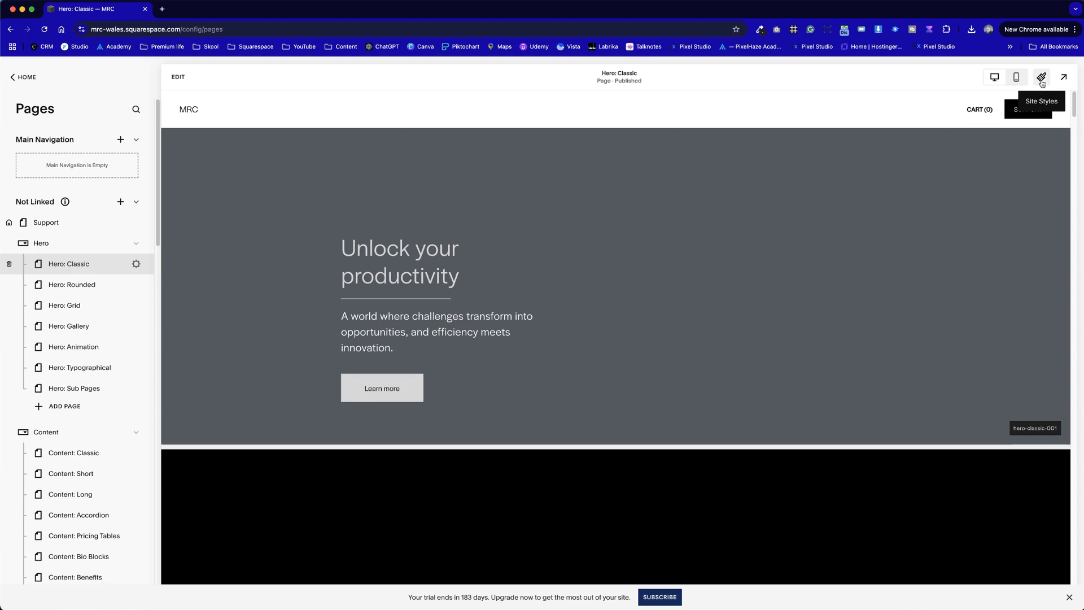
- Open the site's Asset Library
{"action": "left_click", "coordinate": [1042, 79]}
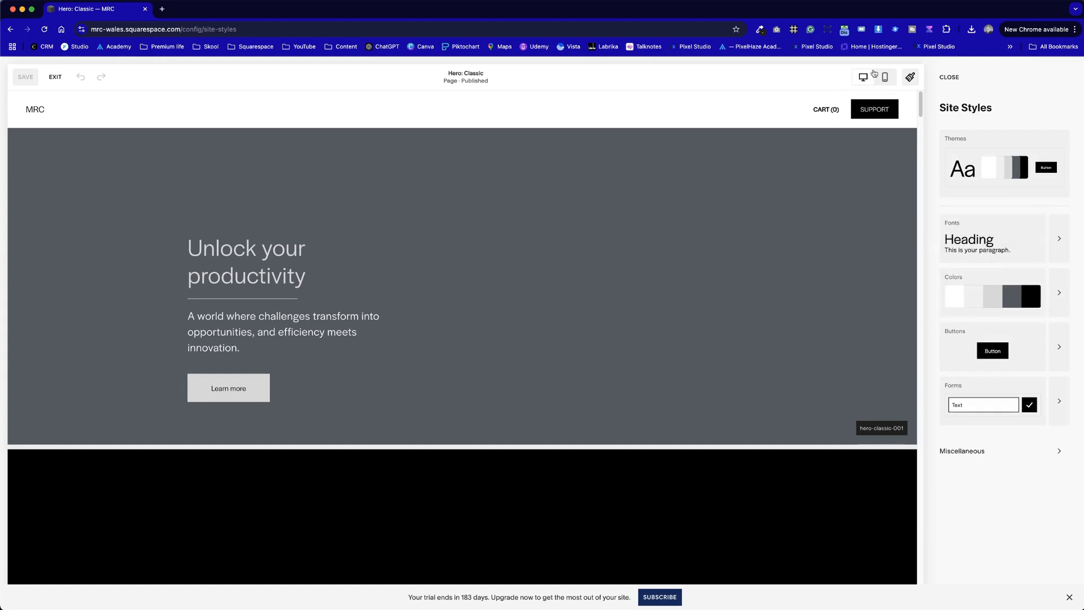
{"action": "left_click", "coordinate": [56, 83]}
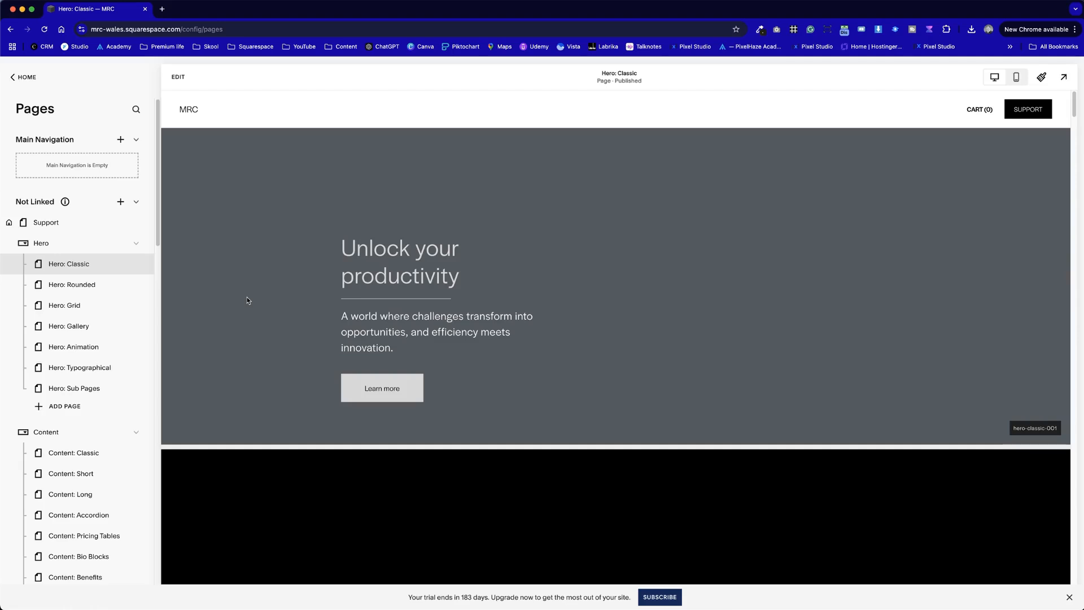
{"action": "left_click", "coordinate": [23, 77]}
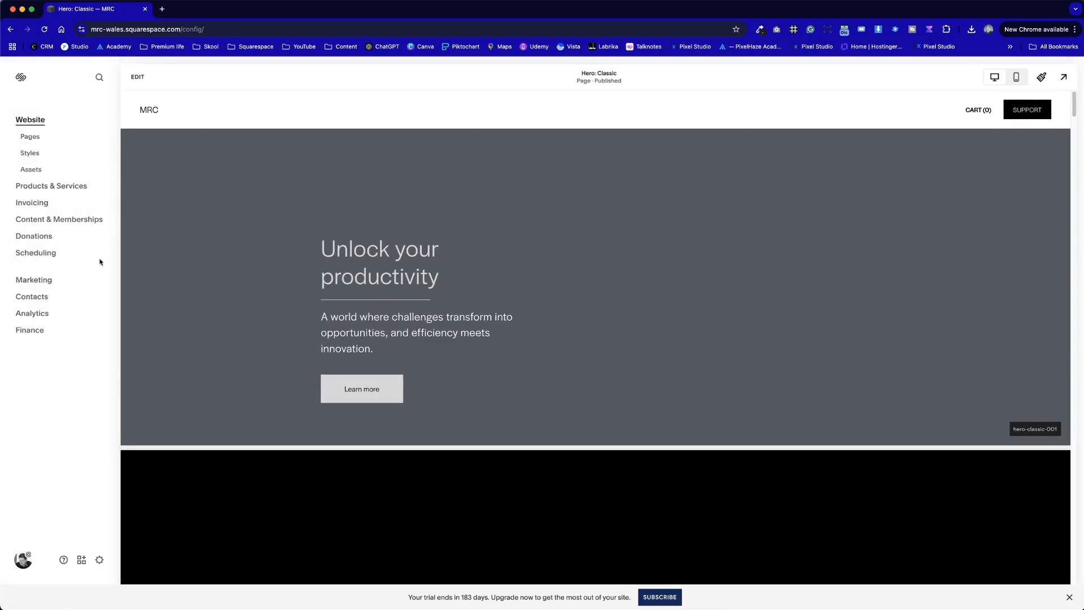
{"action": "left_click", "coordinate": [34, 174]}
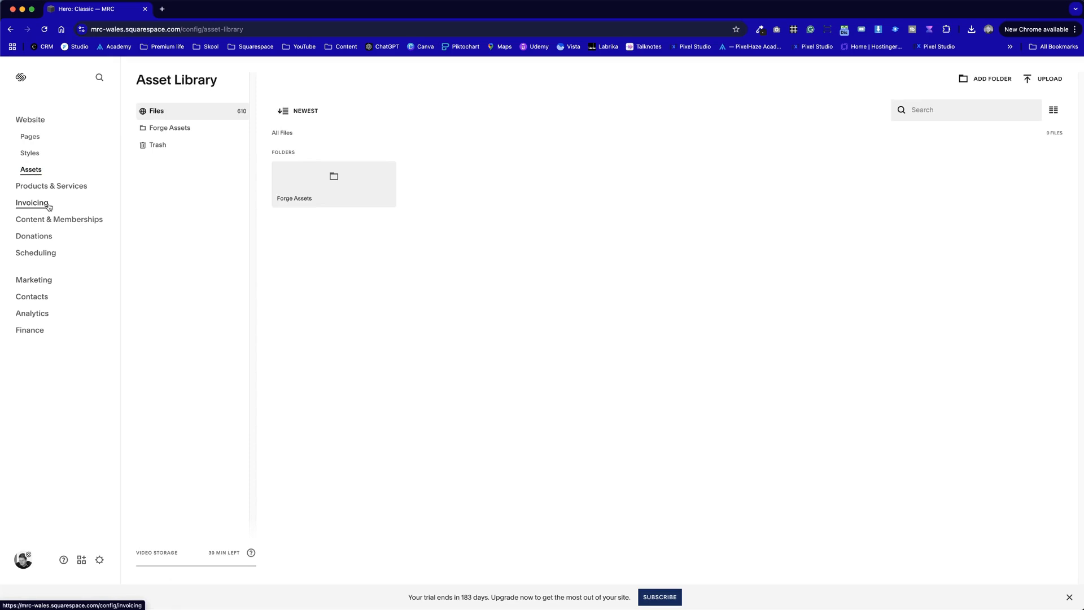
- Upload the JPG and PNG images from the MRC Images folder to the Asset Library
{"action": "left_click", "coordinate": [1041, 83]}
{"action": "double_click", "coordinate": [344, 154]}
{"action": "left_click_drag", "start_coordinate": [925, 286], "coordinate": [209, 139]}
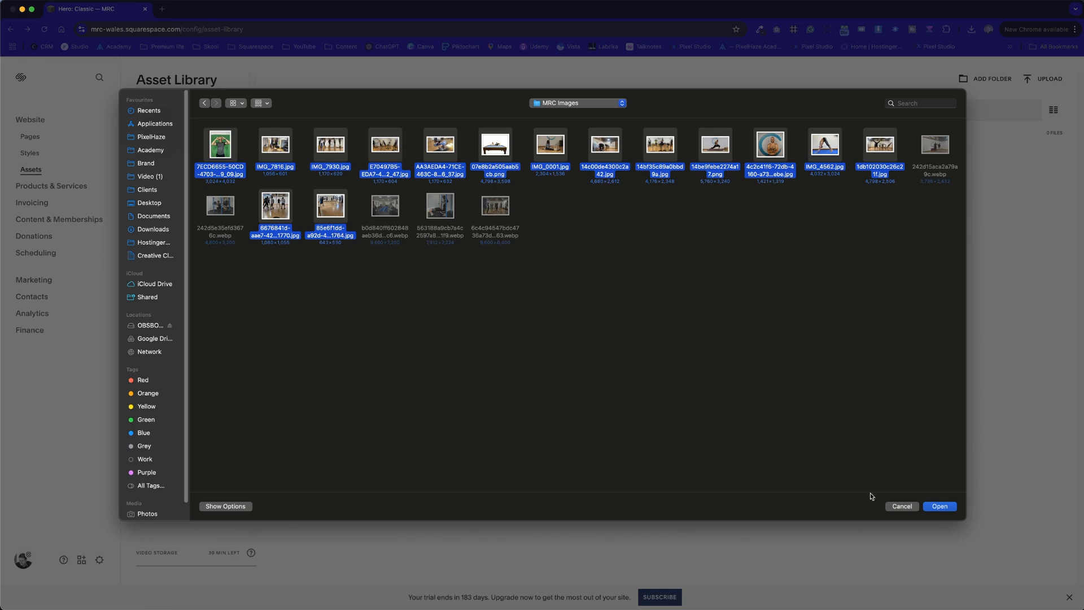
{"action": "left_click", "coordinate": [940, 506]}
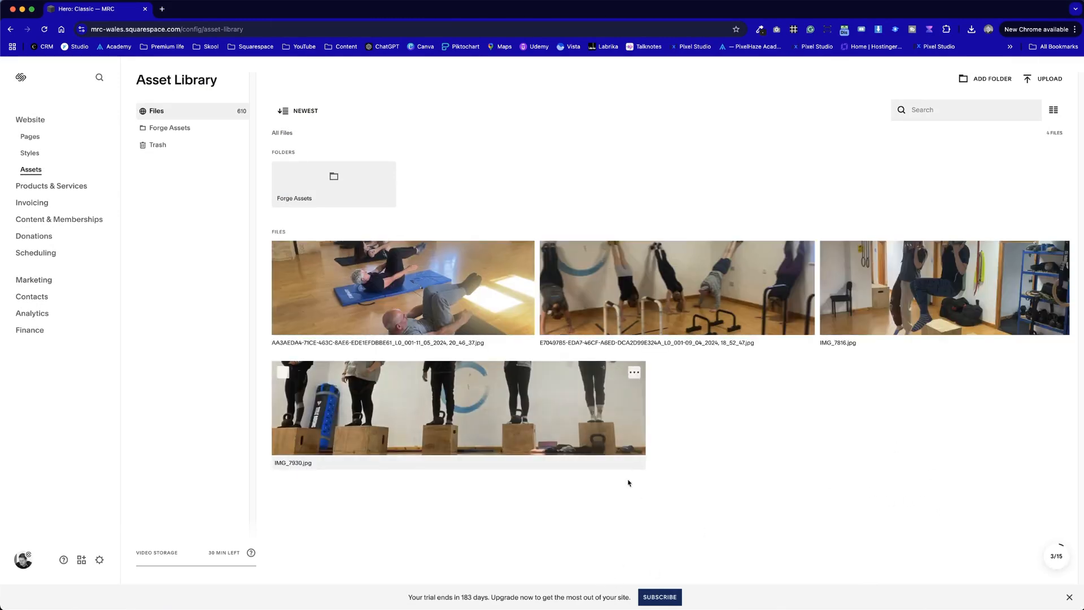
{"action": "left_click", "coordinate": [1059, 562]}
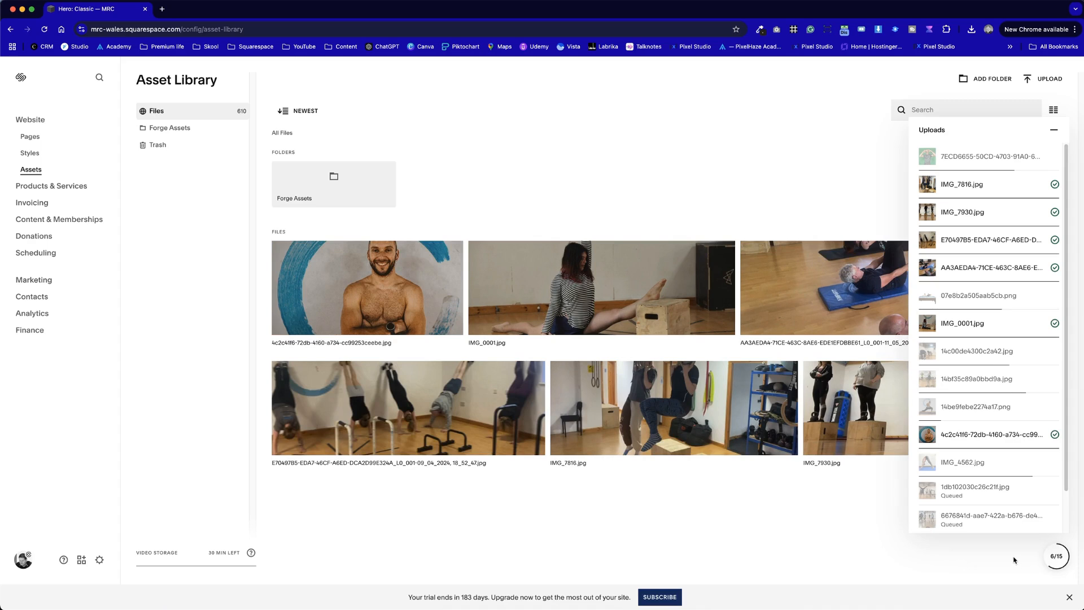
{"action": "left_click", "coordinate": [1057, 557]}
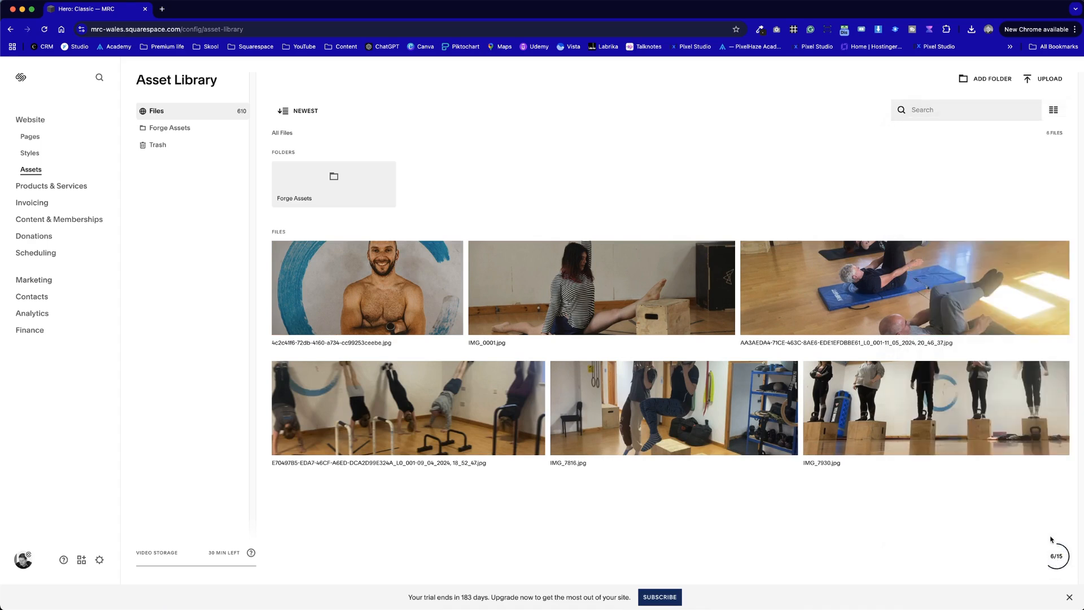
- Upload all files from the Artwork & Branding folder in Downloads to the Asset Library
{"action": "left_click", "coordinate": [1037, 83]}
{"action": "left_click", "coordinate": [565, 103]}
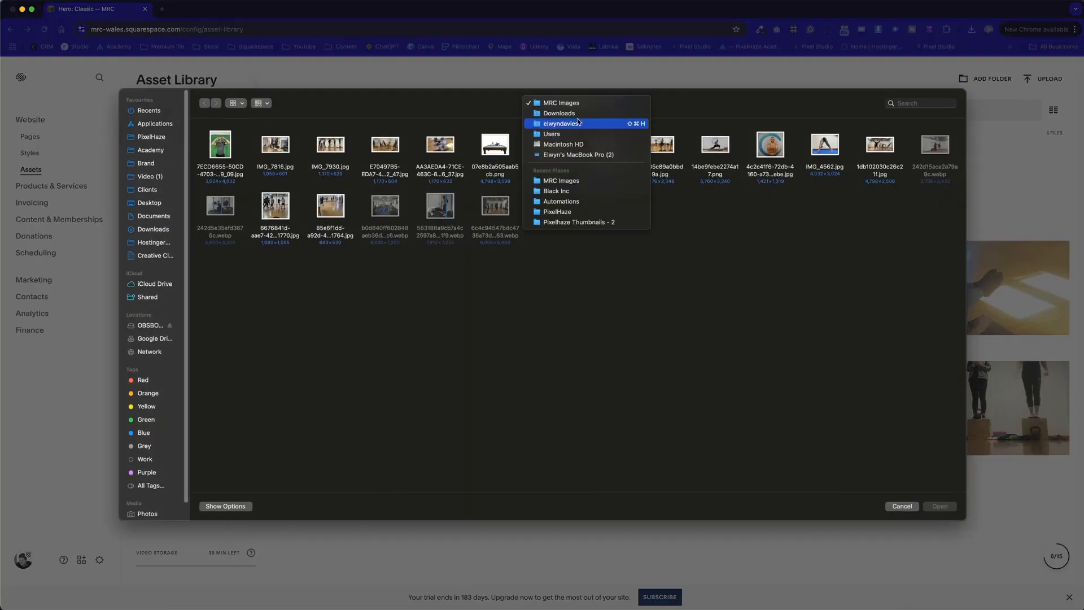
{"action": "left_click", "coordinate": [578, 115]}
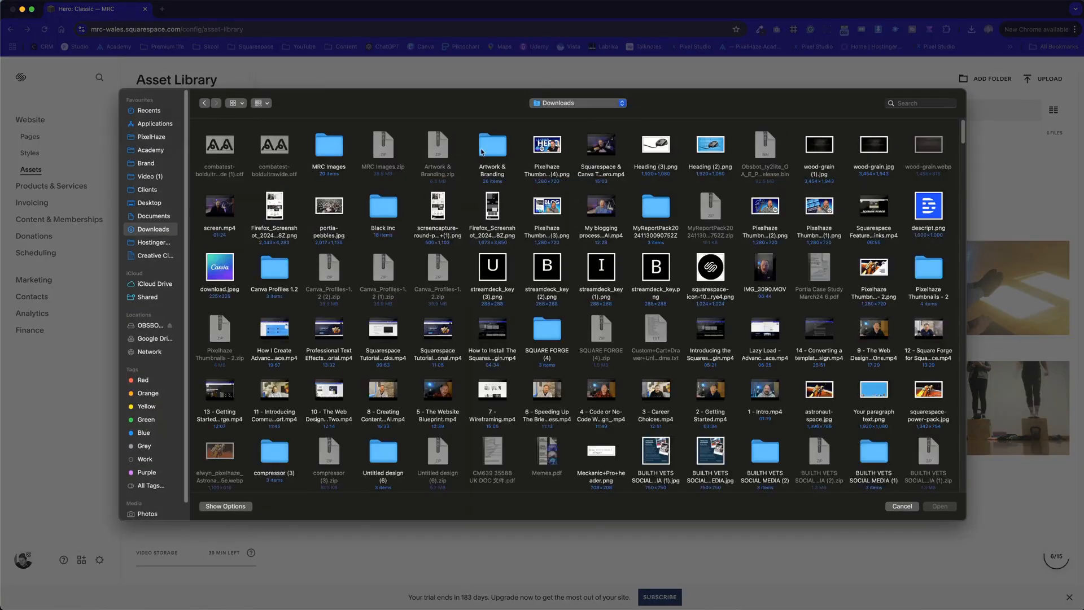
{"action": "double_click", "coordinate": [489, 153]}
{"action": "left_click_drag", "start_coordinate": [960, 290], "coordinate": [209, 121]}
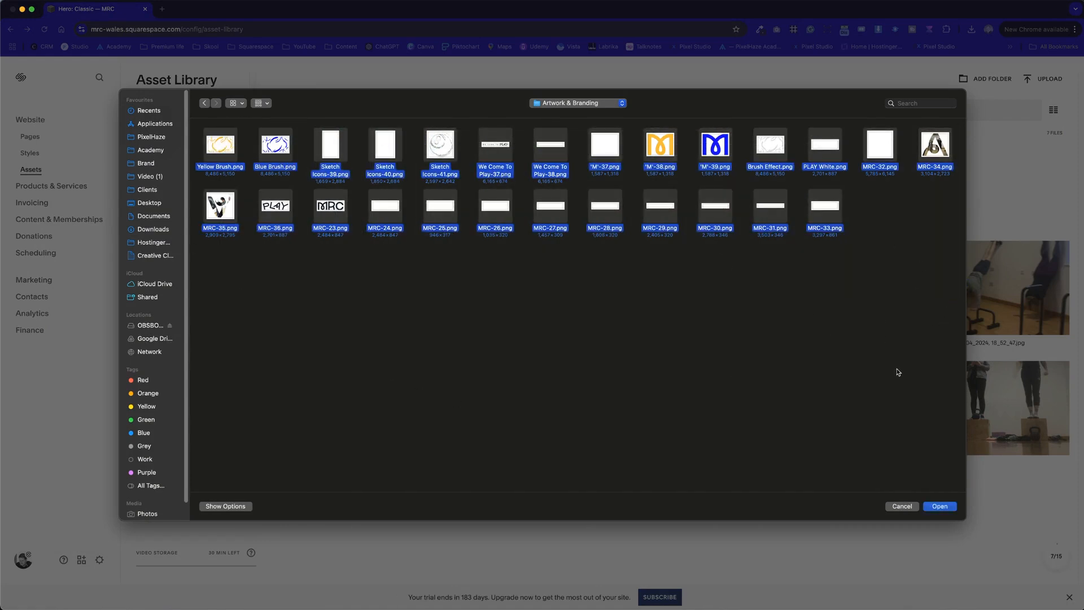
{"action": "left_click", "coordinate": [940, 506]}
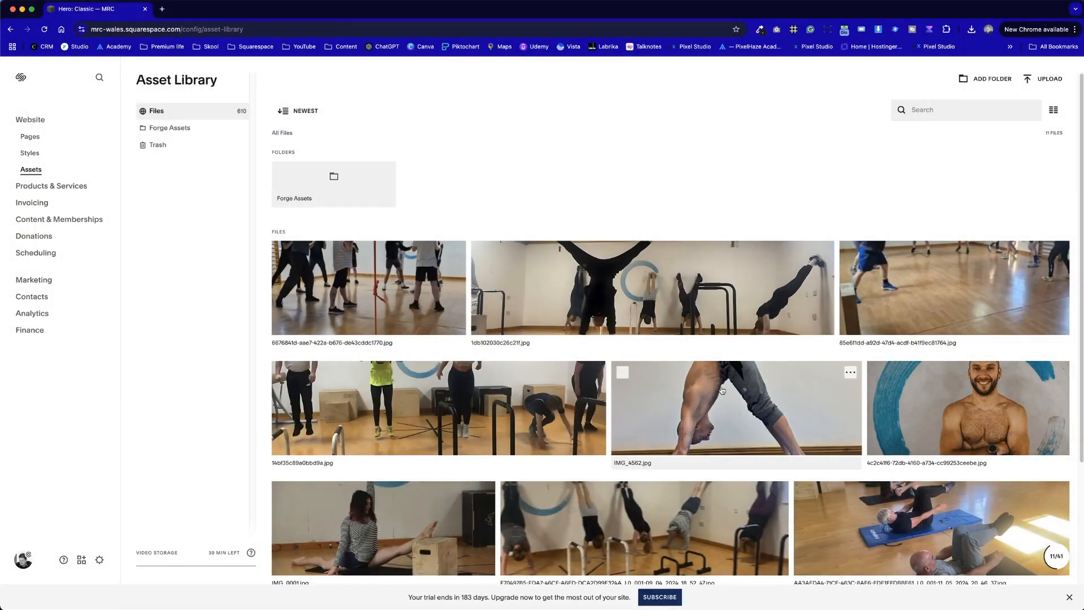
- Check the progress of the individual files in the uploads list
{"action": "scroll", "coordinate": [722, 389], "scroll_direction": "down", "scroll_amount": 5}
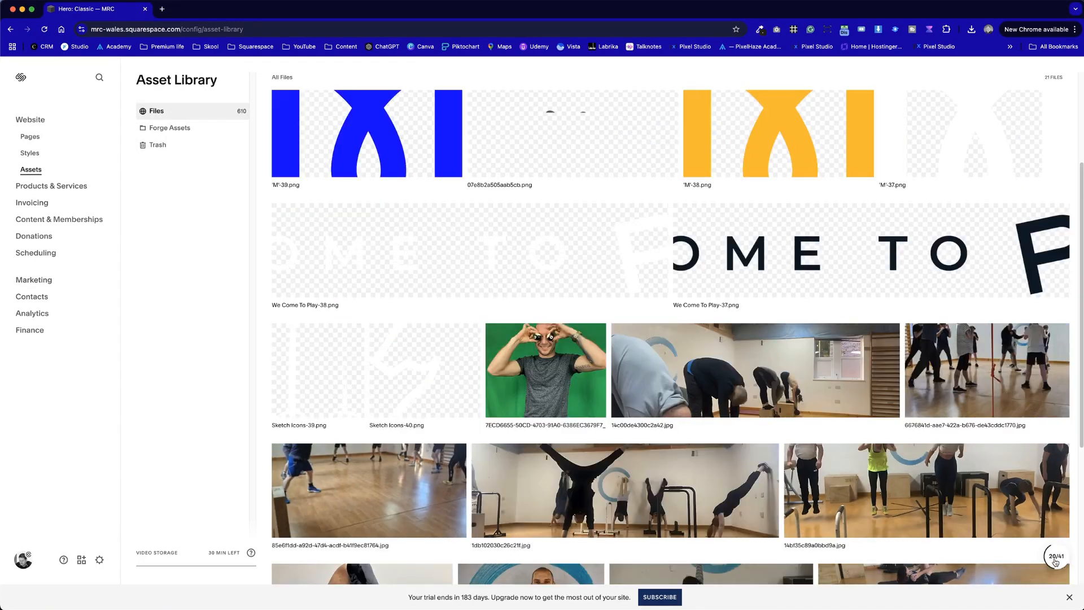
{"action": "left_click", "coordinate": [1055, 559]}
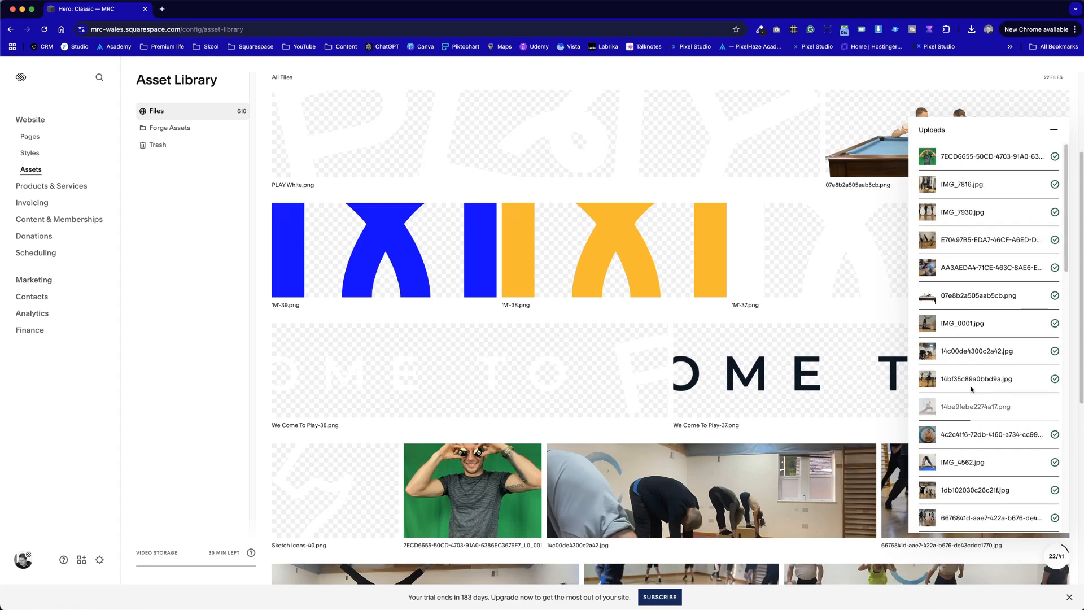
{"action": "scroll", "coordinate": [994, 339], "scroll_direction": "down", "scroll_amount": 10}
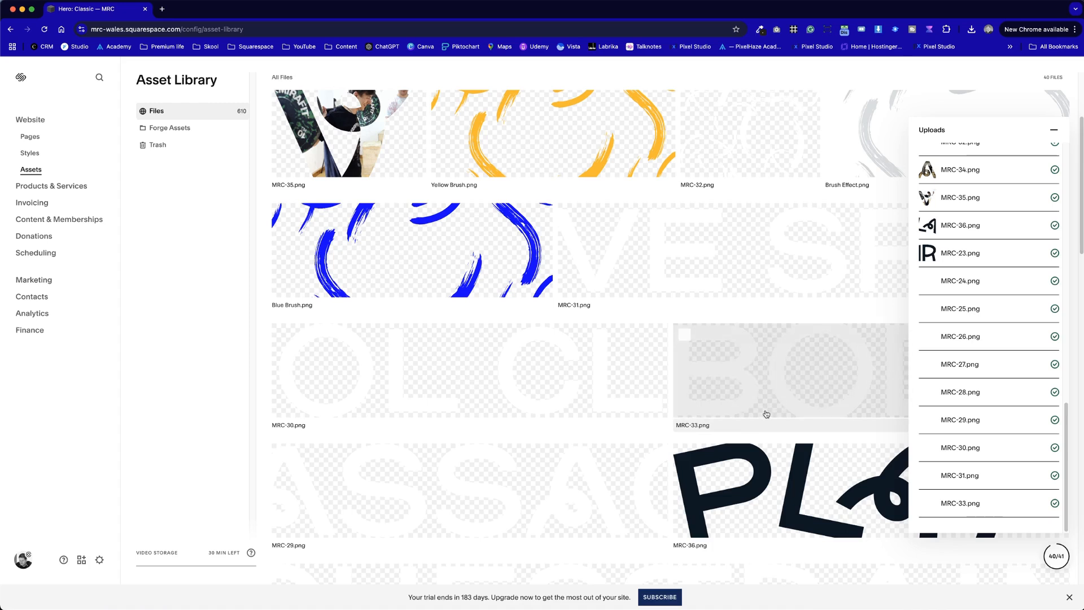
{"action": "left_click", "coordinate": [665, 320]}
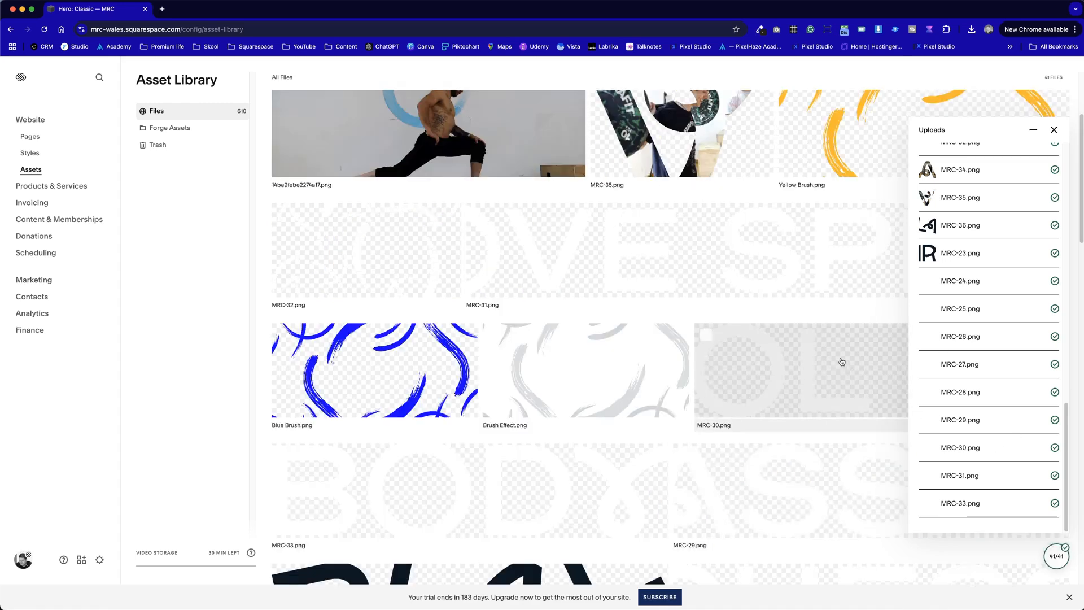
{"action": "left_click", "coordinate": [822, 316]}
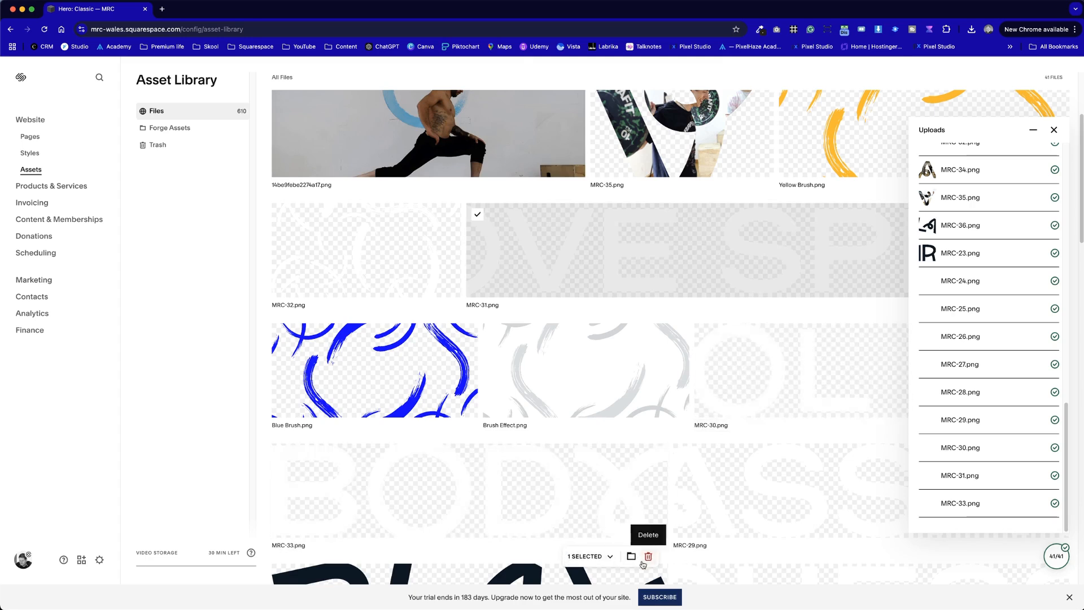
{"action": "left_click", "coordinate": [592, 556]}
{"action": "left_click", "coordinate": [595, 543]}
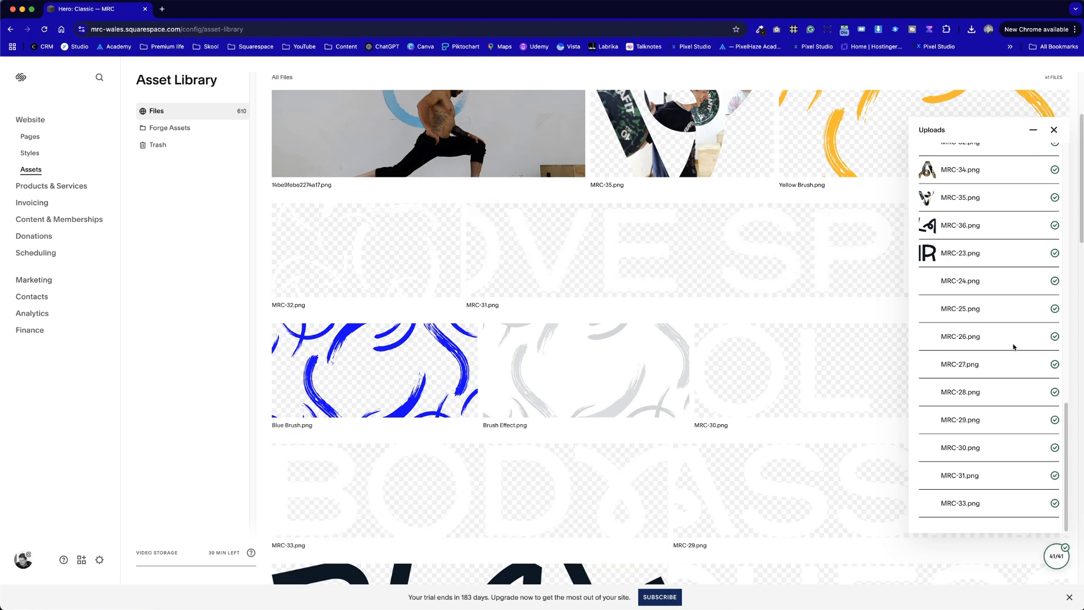
- Close the uploads list and return to the newest files in the Asset Library
{"action": "scroll", "coordinate": [1014, 346], "scroll_direction": "up", "scroll_amount": 10}
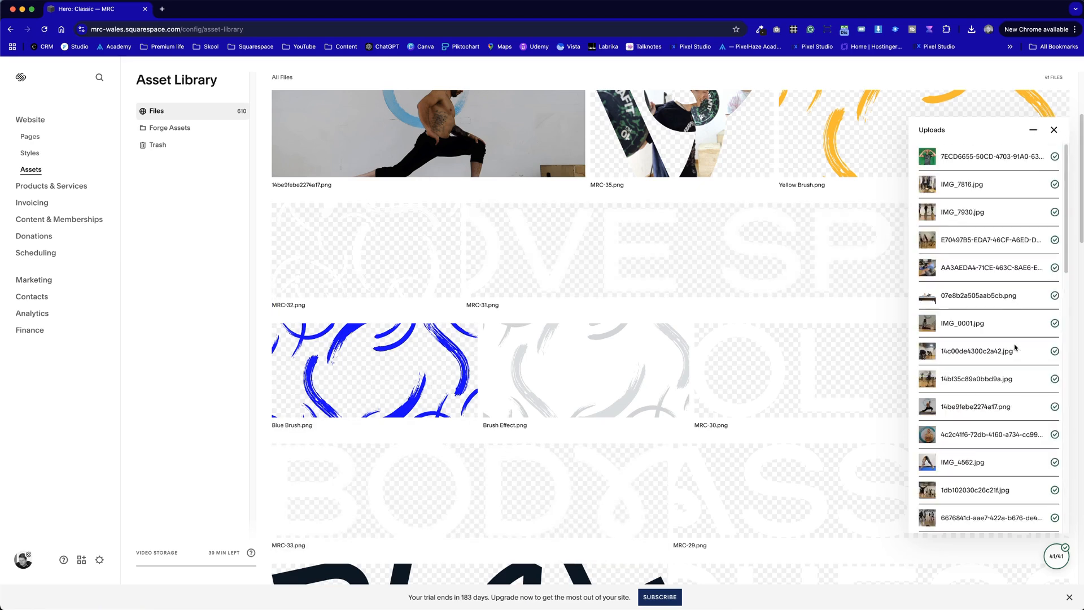
{"action": "left_click", "coordinate": [1053, 130]}
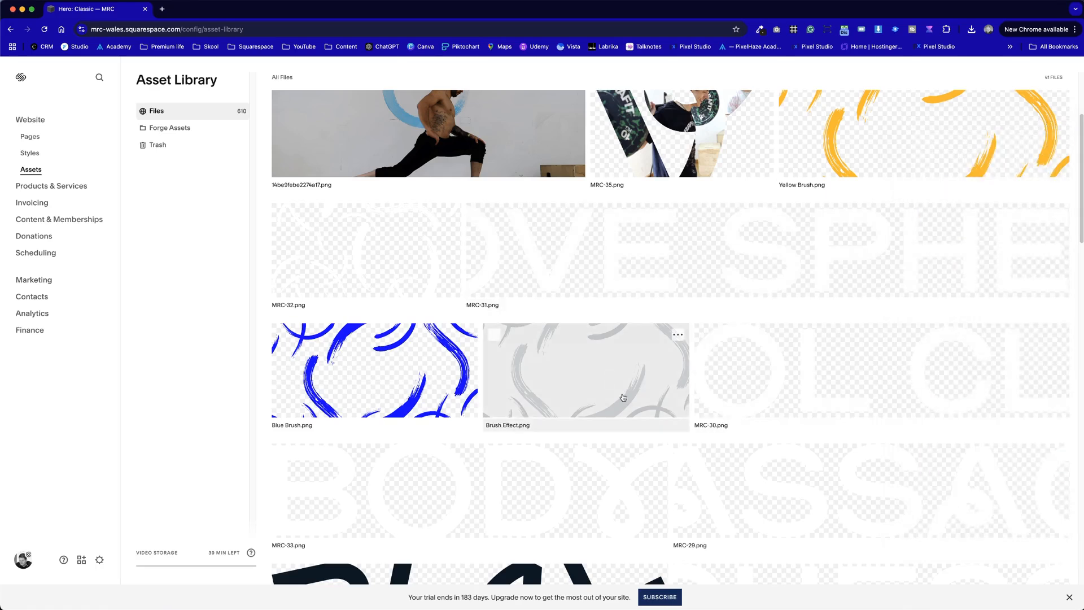
{"action": "scroll", "coordinate": [621, 396], "scroll_direction": "up", "scroll_amount": 2}
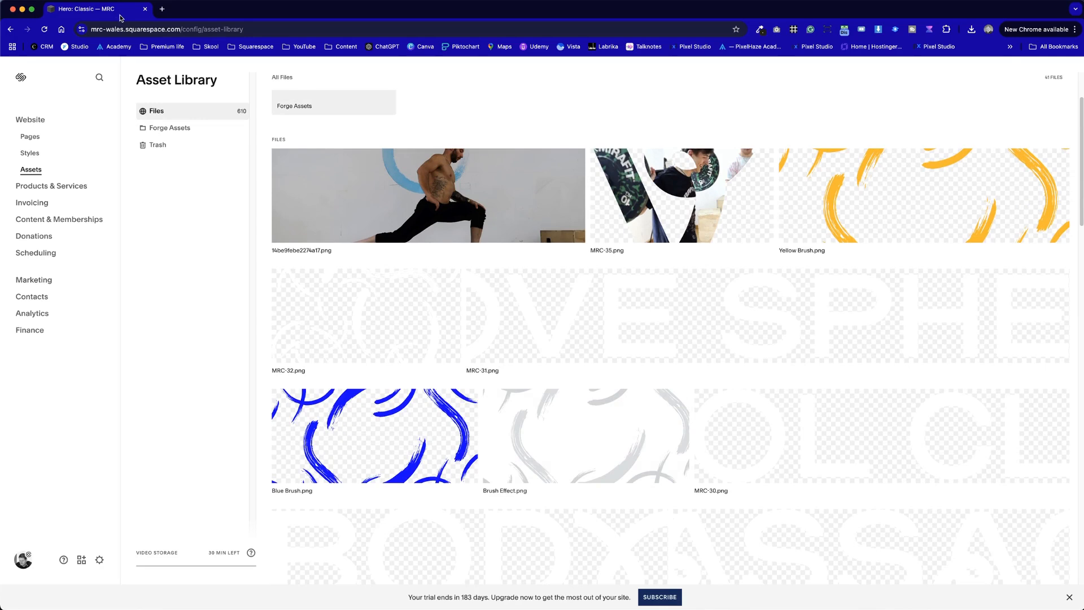
- Duplicate the Asset Library browser tab and open the Colors settings of Site Styles in the original tab
{"action": "right_click", "coordinate": [121, 10]}
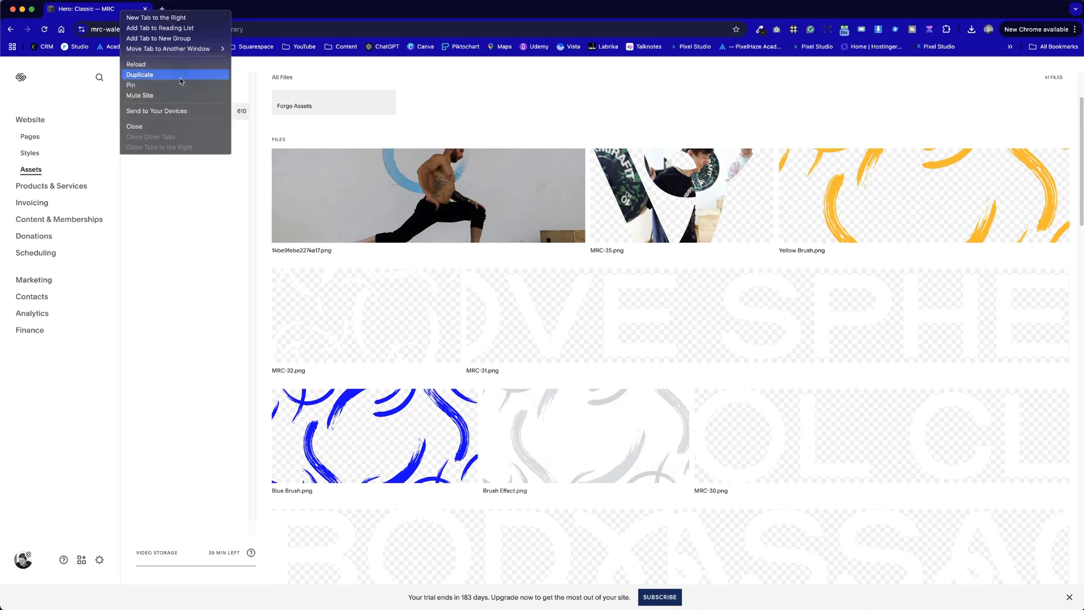
{"action": "left_click", "coordinate": [181, 81]}
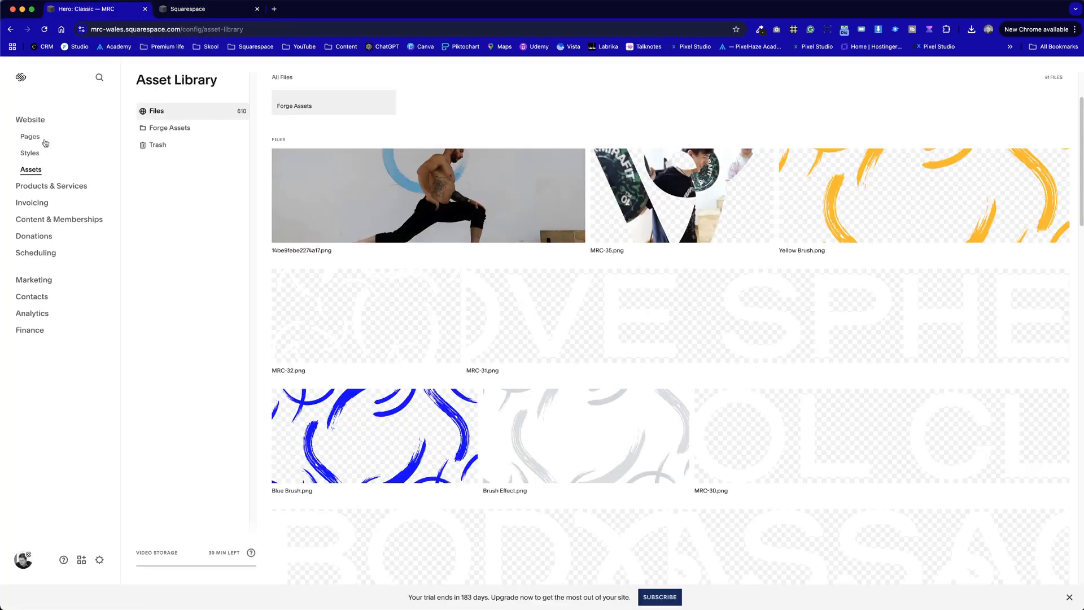
{"action": "left_click", "coordinate": [28, 137]}
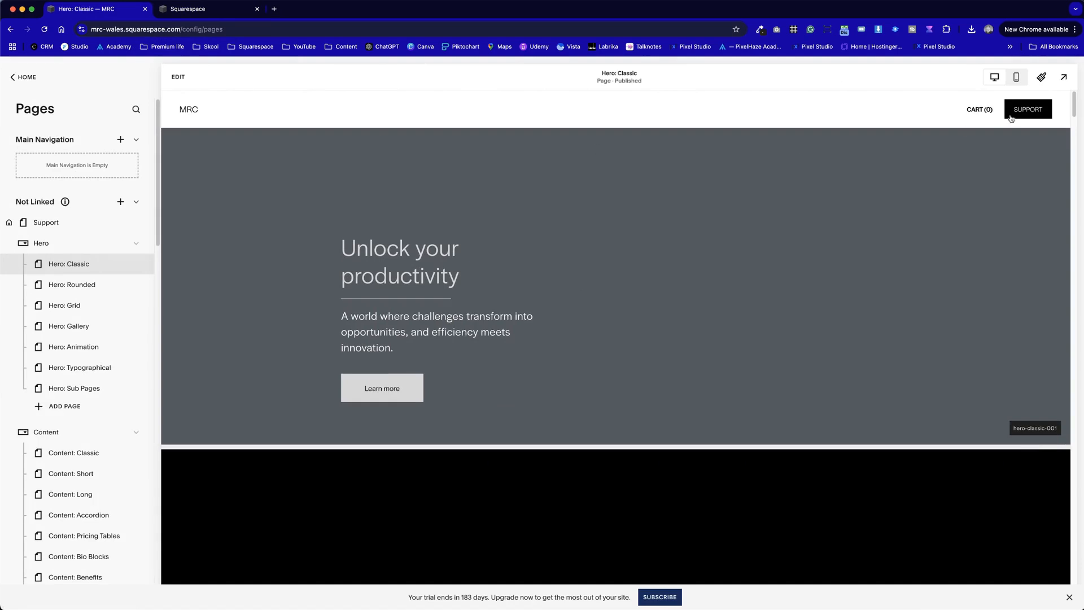
{"action": "left_click", "coordinate": [1042, 76]}
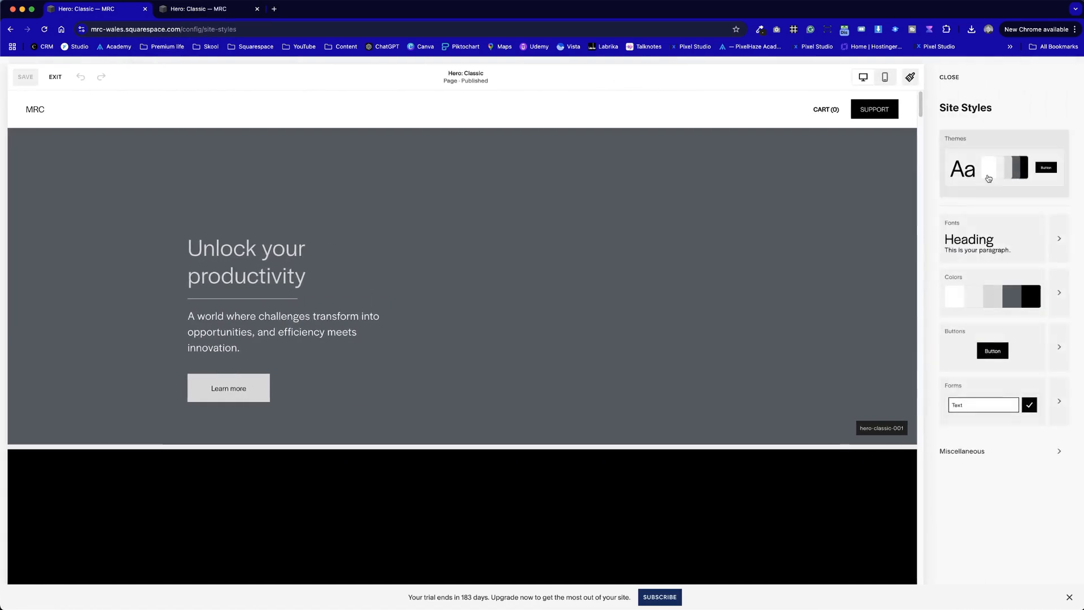
{"action": "left_click", "coordinate": [1067, 304]}
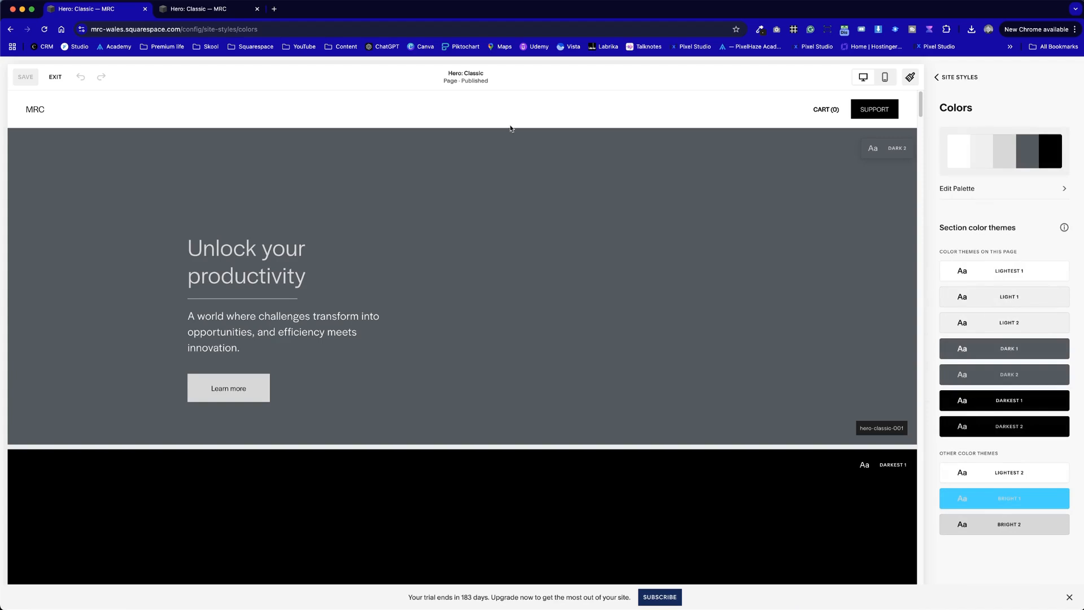
- Sample the yellow of Yellow Brush.png in the Asset Library with the page colour picker extension
{"action": "left_click", "coordinate": [760, 30]}
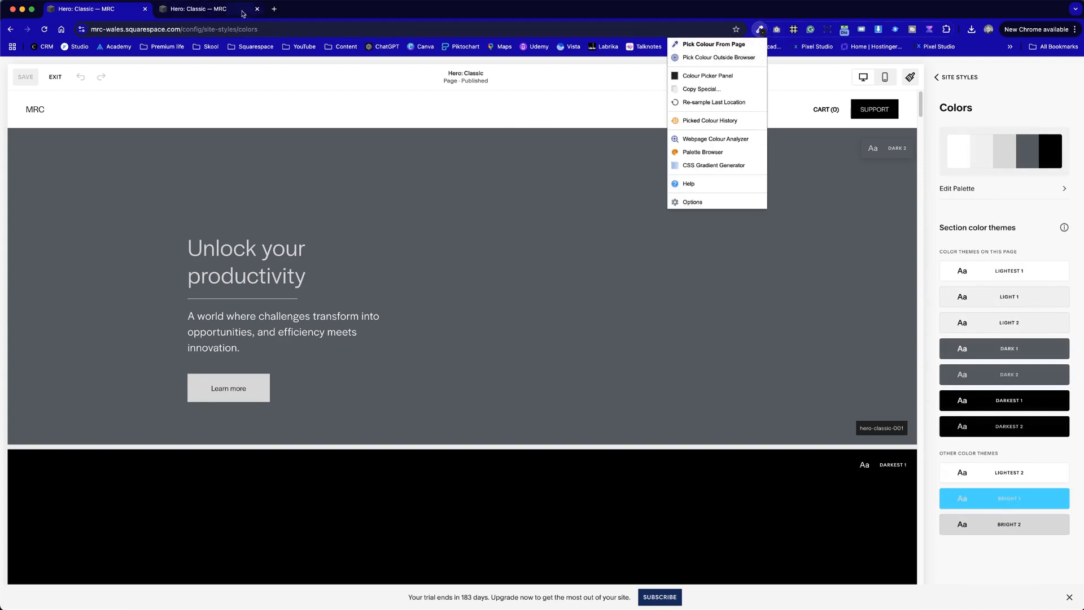
{"action": "left_click", "coordinate": [217, 10]}
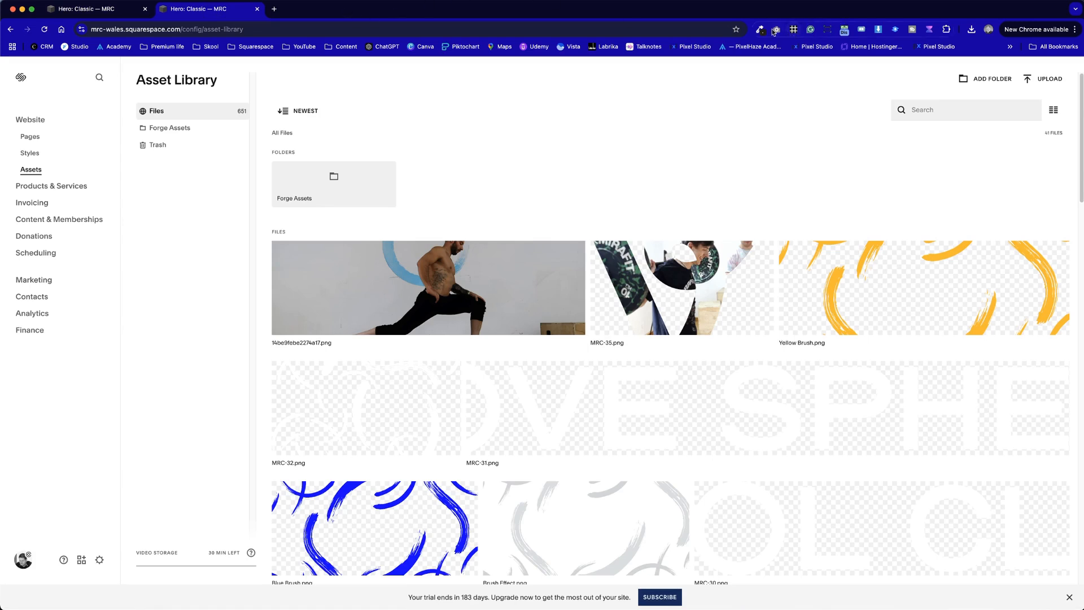
{"action": "left_click", "coordinate": [760, 30]}
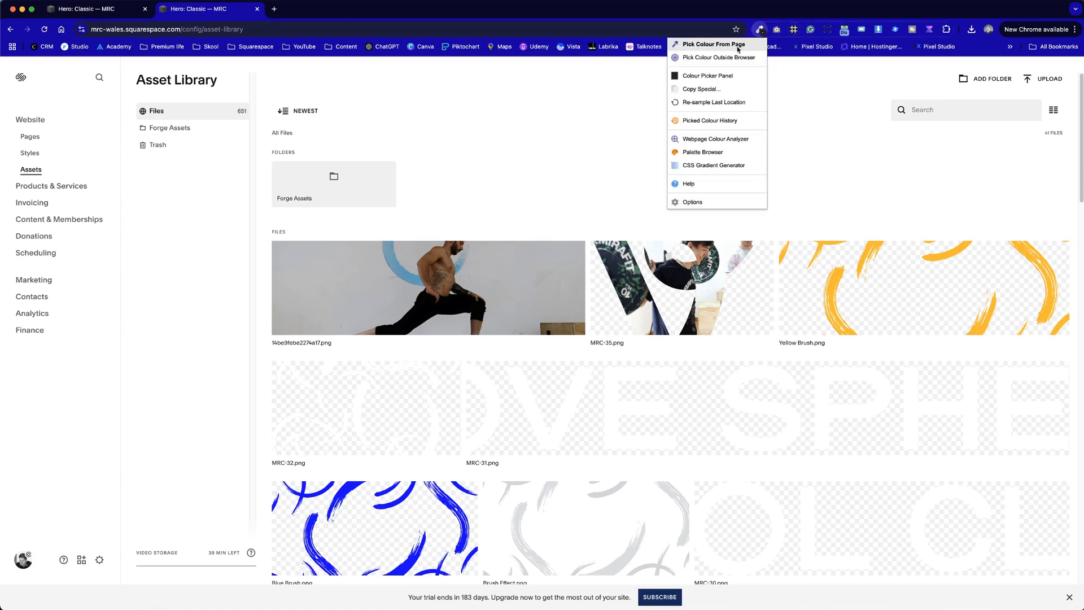
{"action": "left_click", "coordinate": [737, 45]}
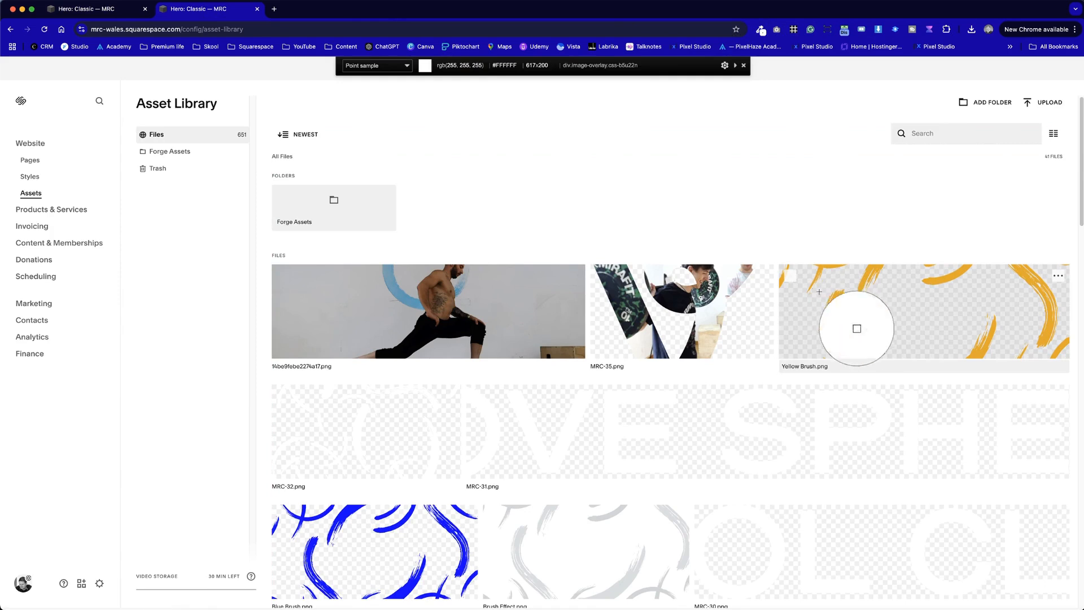
{"action": "left_click", "coordinate": [831, 303]}
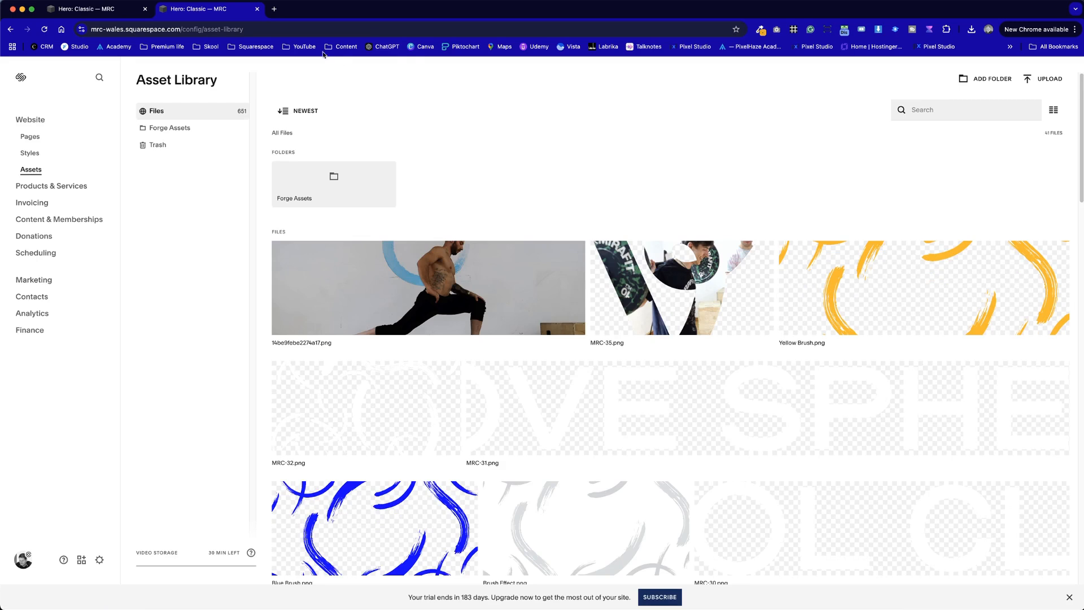
- Set the third colour of the site palette to the sampled yellow, #ECB02C
{"action": "left_click", "coordinate": [106, 12]}
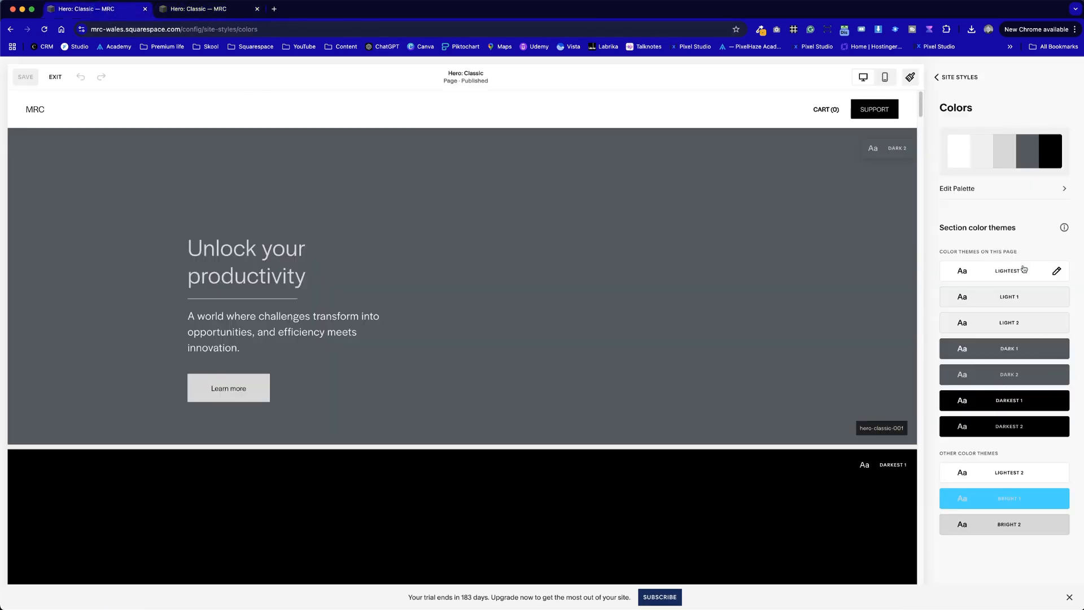
{"action": "left_click", "coordinate": [1004, 160]}
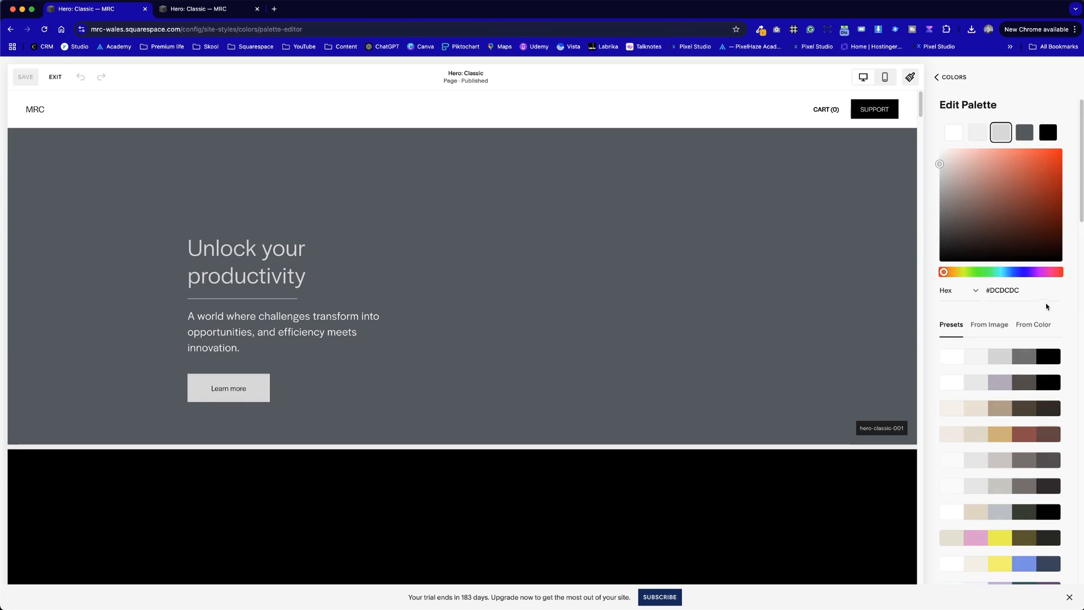
{"action": "left_click_drag", "start_coordinate": [1021, 290], "coordinate": [972, 286]}
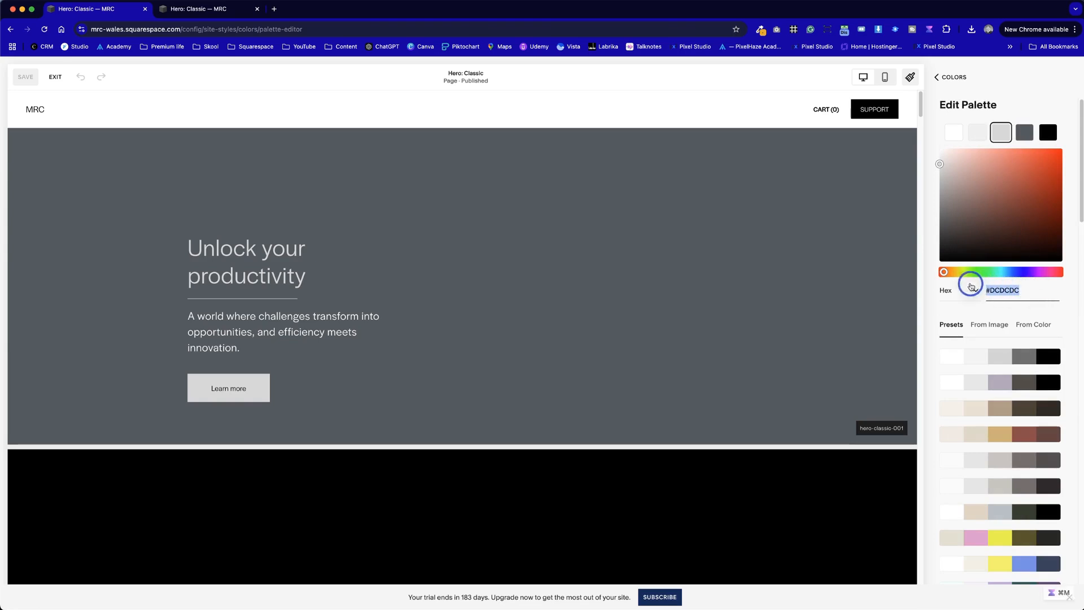
{"action": "key", "text": "super+v"}
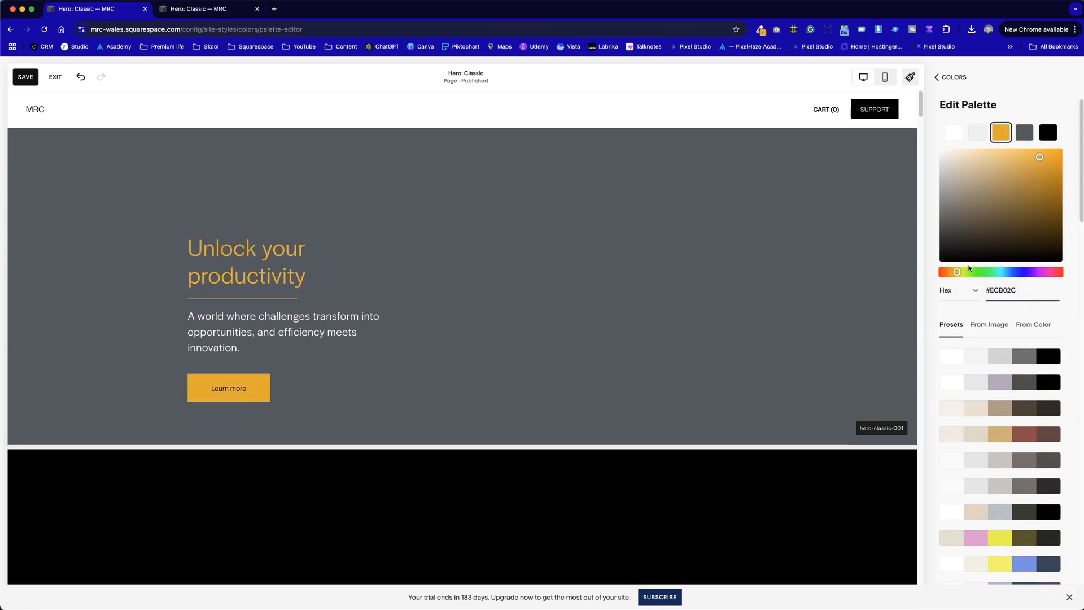
- Sample the blue of Blue Brush.png in the Asset Library browser tab with the page colour picker extension
{"action": "left_click", "coordinate": [214, 16]}
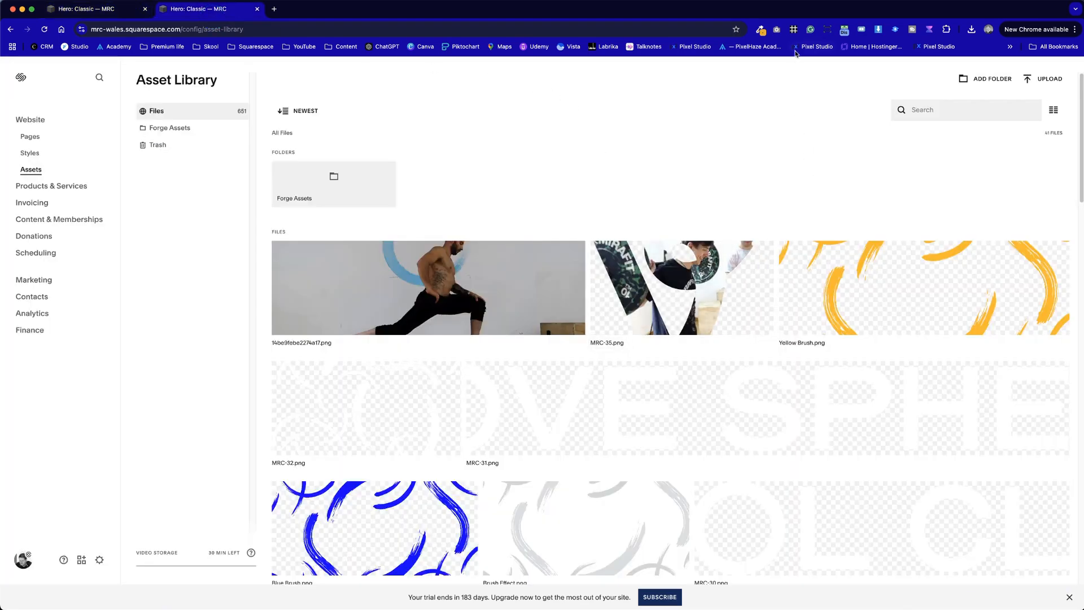
{"action": "left_click", "coordinate": [761, 29]}
{"action": "left_click", "coordinate": [731, 43]}
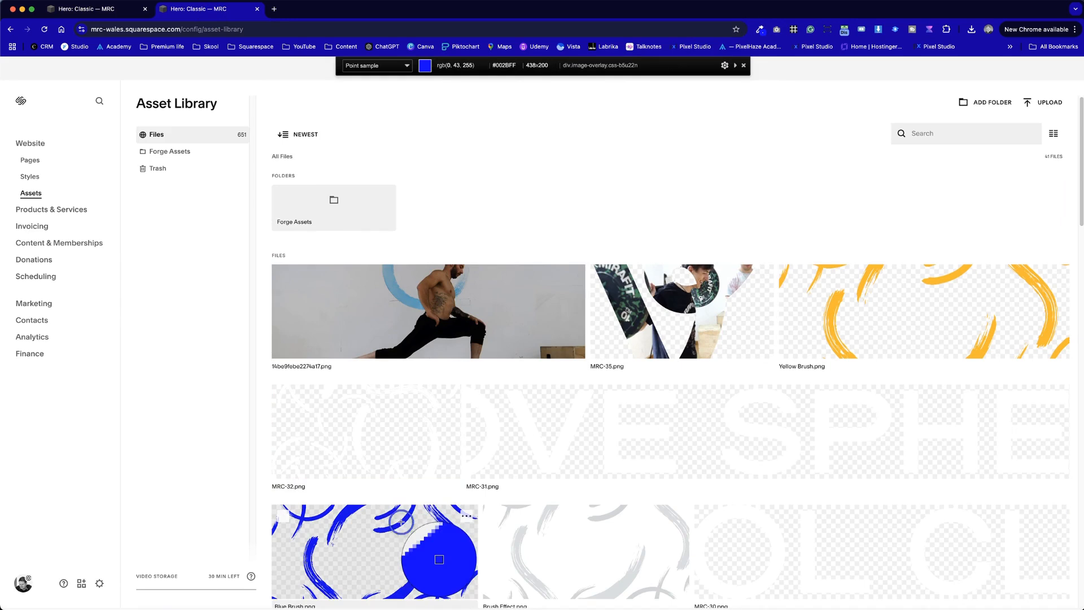
{"action": "left_click", "coordinate": [440, 559]}
- Set the fourth colour of the site palette to the sampled blue, #002BFF, in the Site Styles tab
{"action": "left_click", "coordinate": [131, 11]}
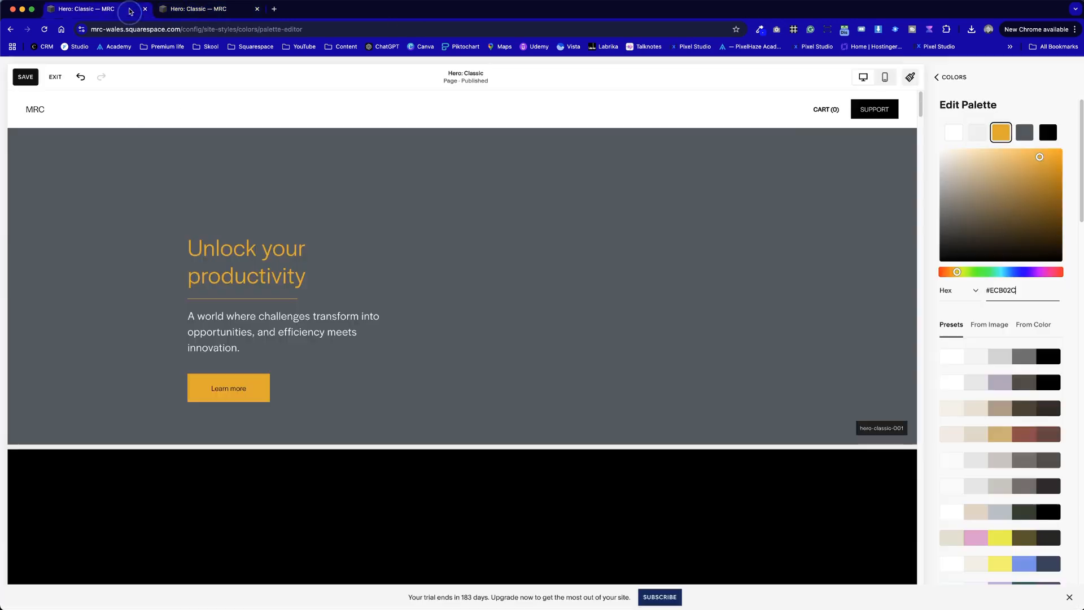
{"action": "left_click", "coordinate": [1022, 134]}
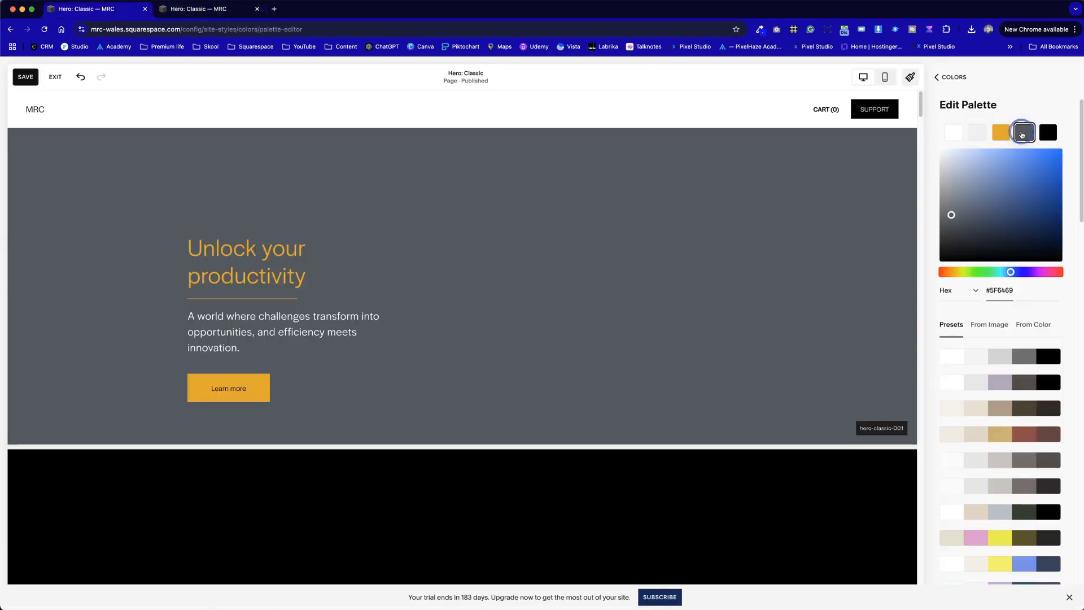
{"action": "left_click", "coordinate": [1021, 291]}
{"action": "triple_click", "coordinate": [1019, 289]}
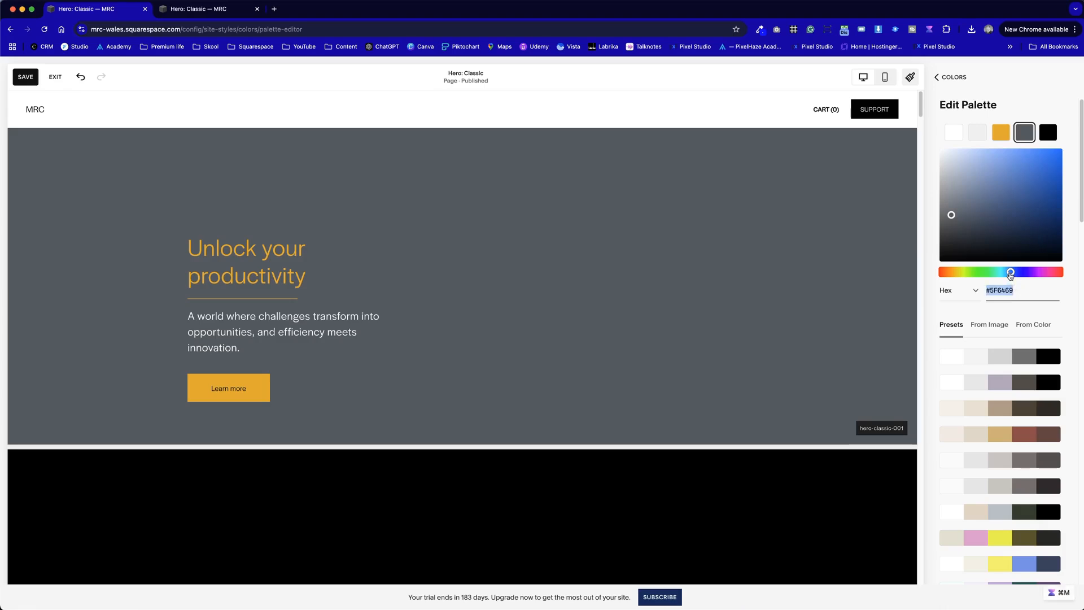
{"action": "key", "text": "super+v"}
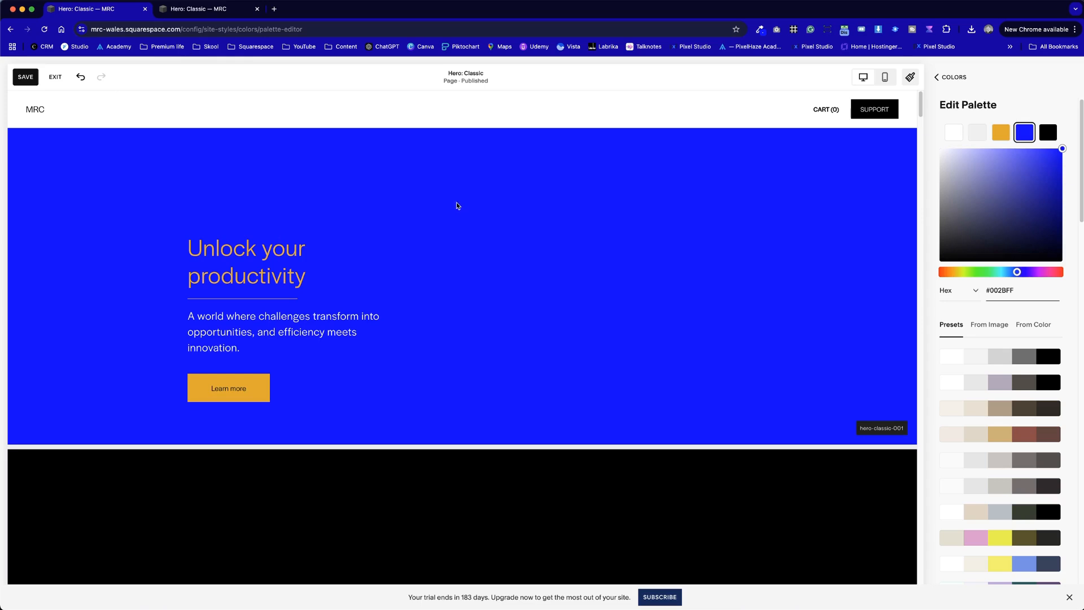
- Sample the light grey of Brush Effect.png in the Asset Library with the page colour picker extension
{"action": "left_click", "coordinate": [237, 9]}
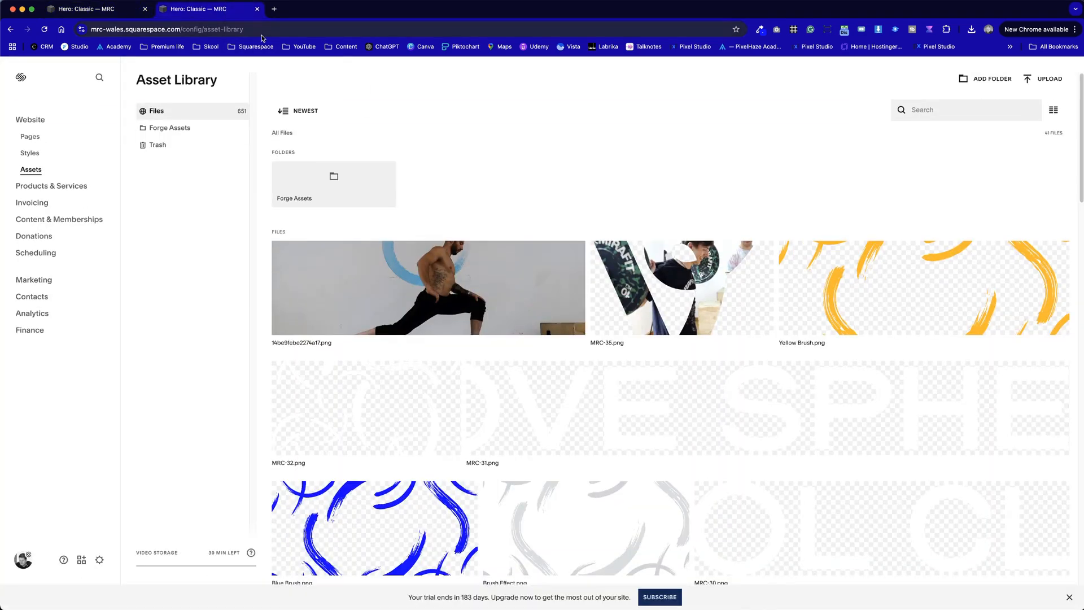
{"action": "scroll", "coordinate": [568, 258], "scroll_direction": "down", "scroll_amount": 5}
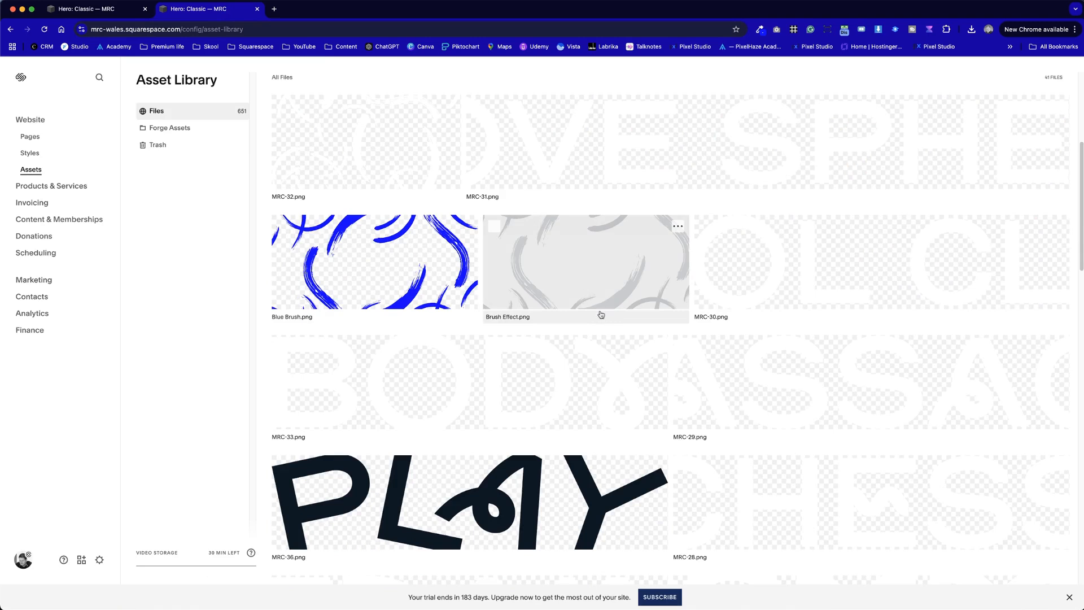
{"action": "left_click", "coordinate": [760, 29]}
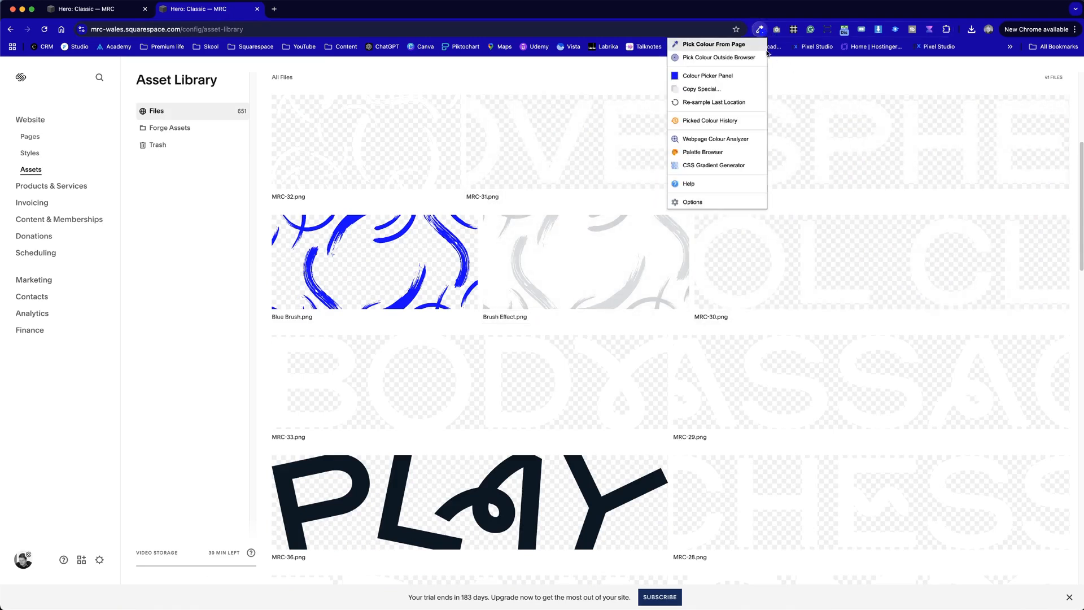
{"action": "left_click", "coordinate": [753, 49]}
{"action": "left_click", "coordinate": [613, 321]}
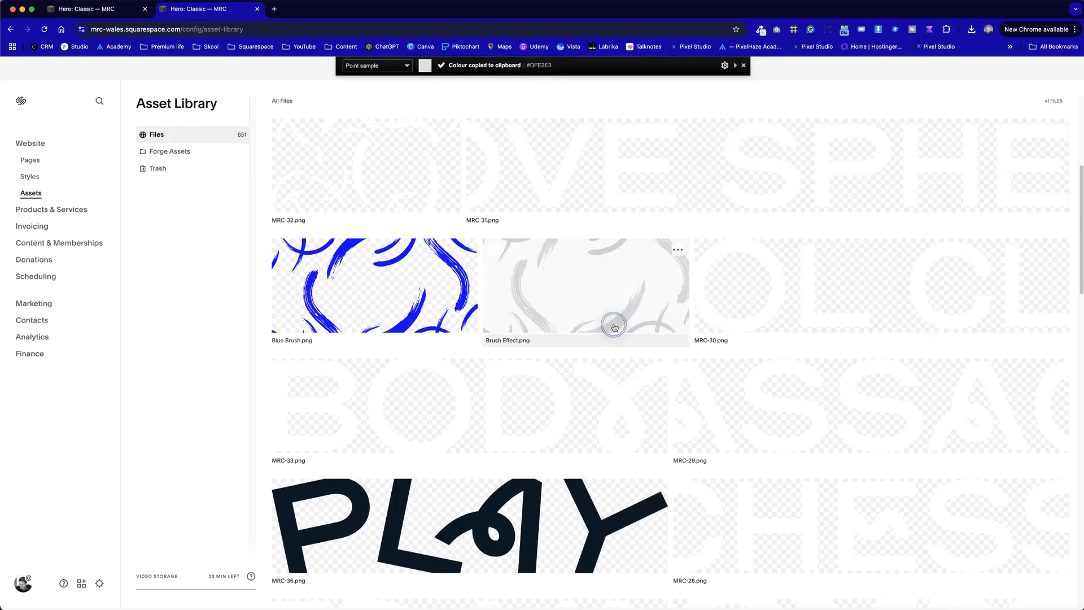
- Set the second colour of the site palette to the sampled light grey, #DFE2E3
{"action": "left_click", "coordinate": [109, 9]}
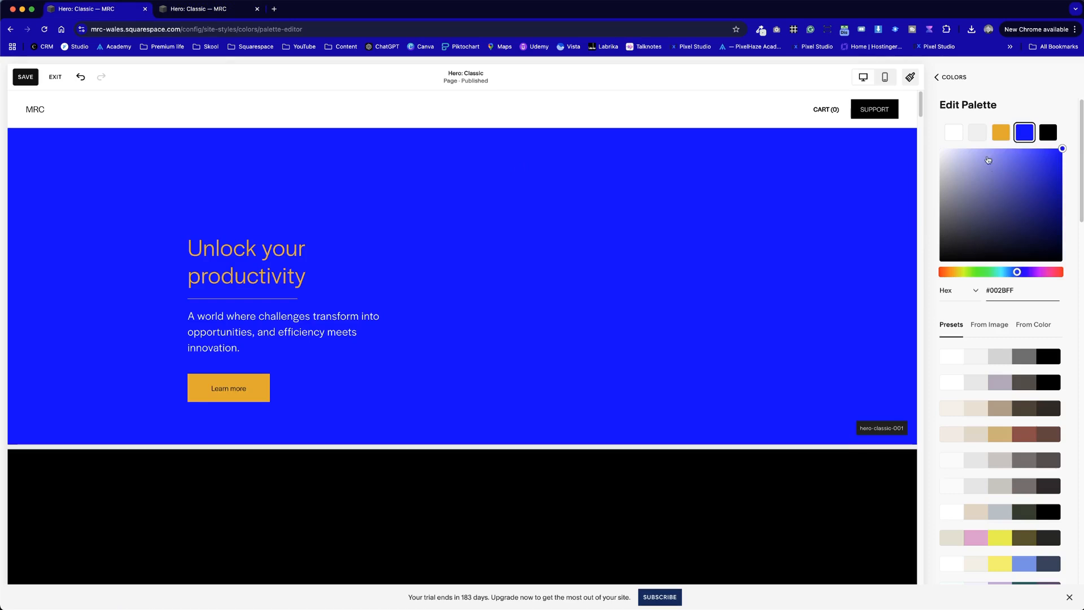
{"action": "left_click", "coordinate": [980, 132]}
{"action": "left_click_drag", "start_coordinate": [1023, 289], "coordinate": [947, 284]}
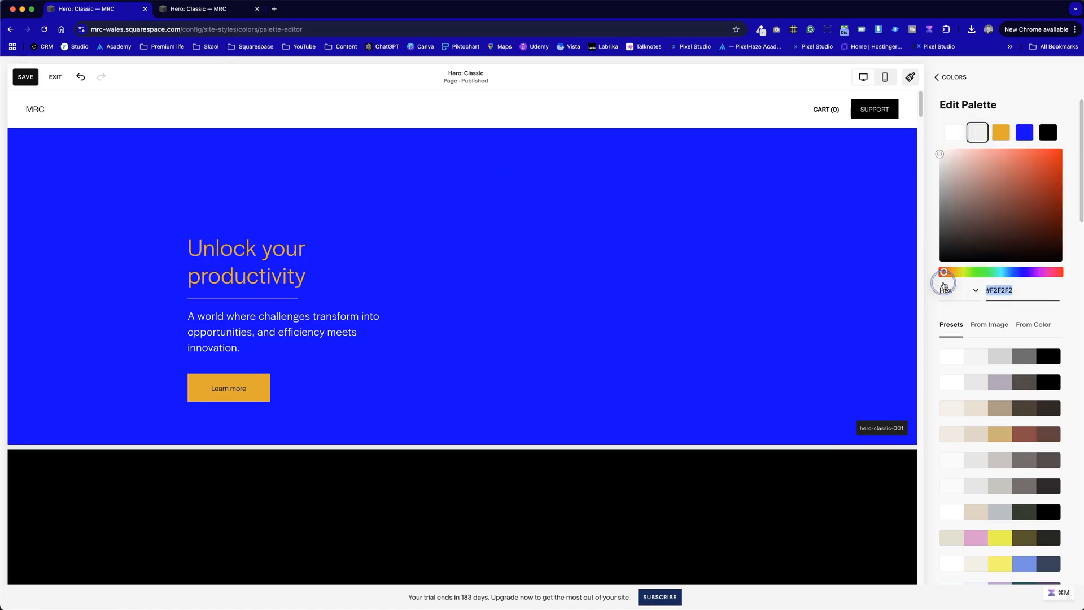
{"action": "key", "text": "super+v"}
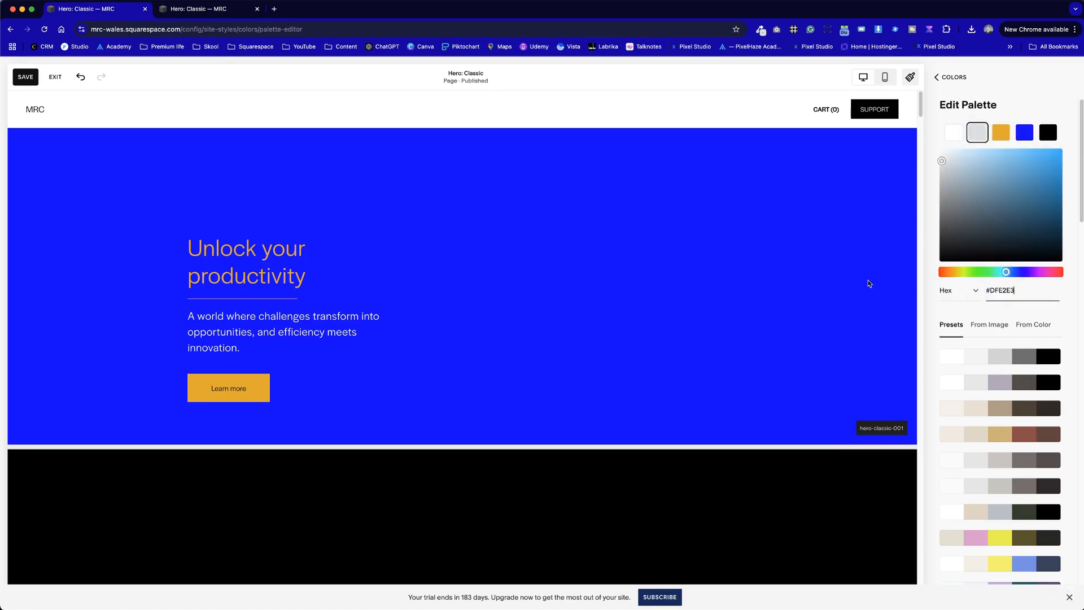
{"action": "left_click", "coordinate": [728, 236]}
- Sample the dark navy of the PLAY lettering in MRC-36.png in the Asset Library with the colour picker extension
{"action": "left_click", "coordinate": [238, 10]}
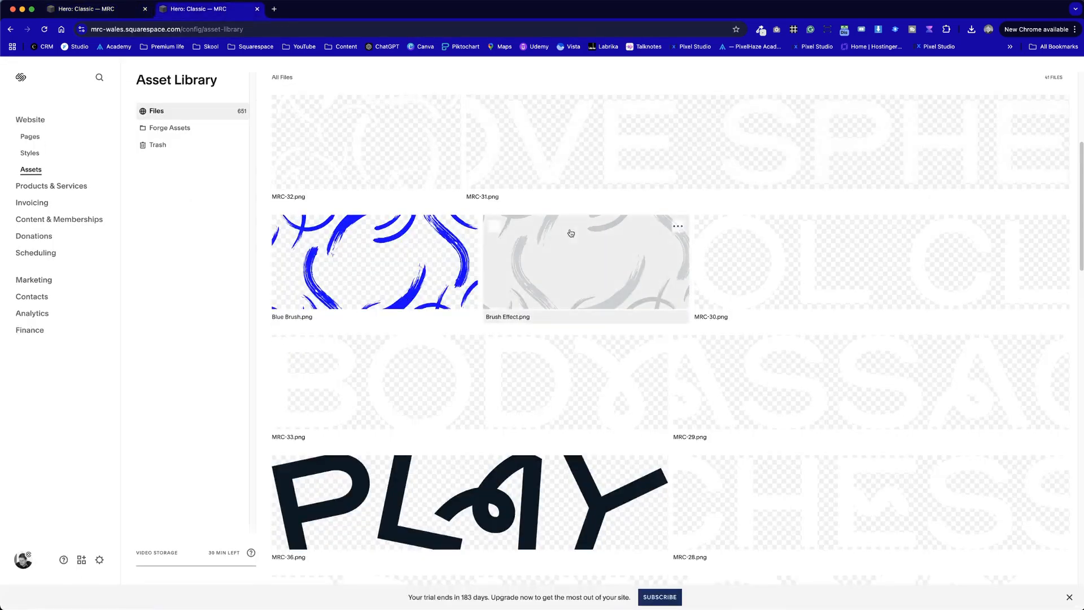
{"action": "scroll", "coordinate": [571, 232], "scroll_direction": "down", "scroll_amount": 10}
{"action": "scroll", "coordinate": [571, 243], "scroll_direction": "up", "scroll_amount": 8}
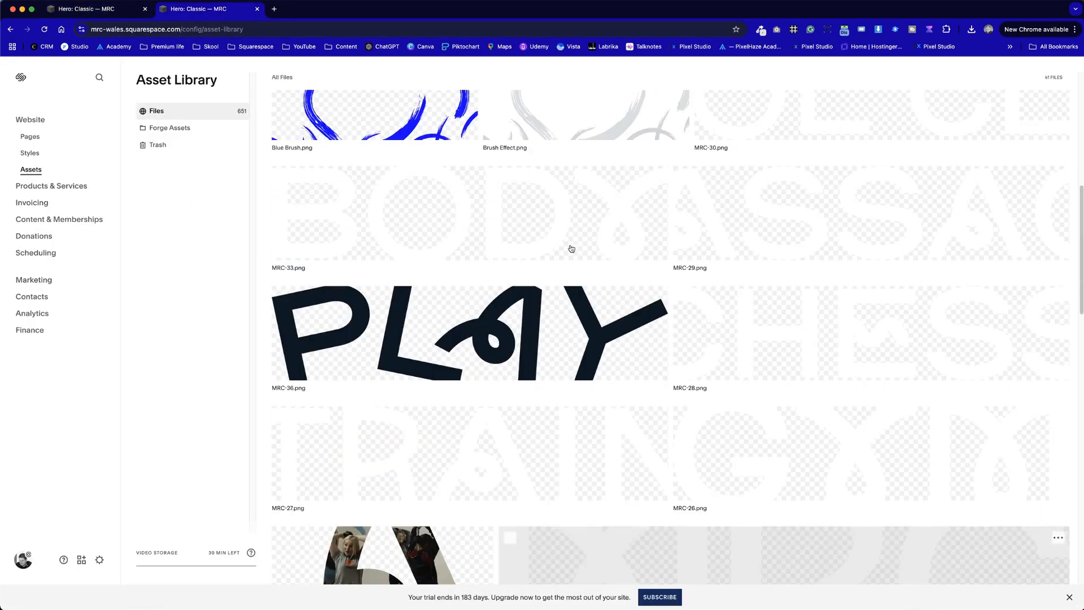
{"action": "left_click", "coordinate": [761, 29]}
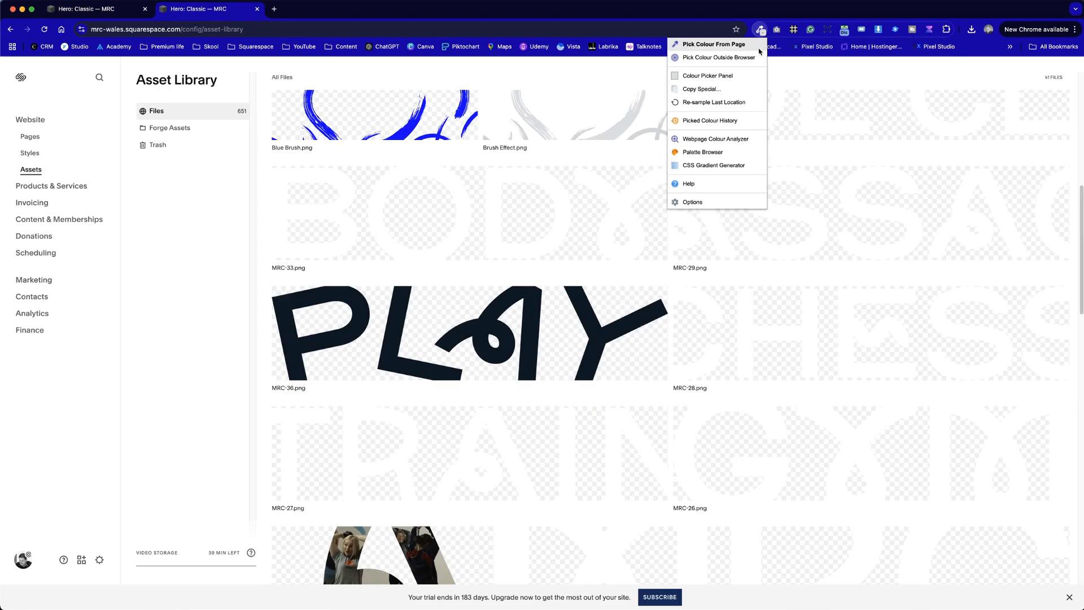
{"action": "left_click", "coordinate": [735, 44]}
{"action": "left_click", "coordinate": [584, 332]}
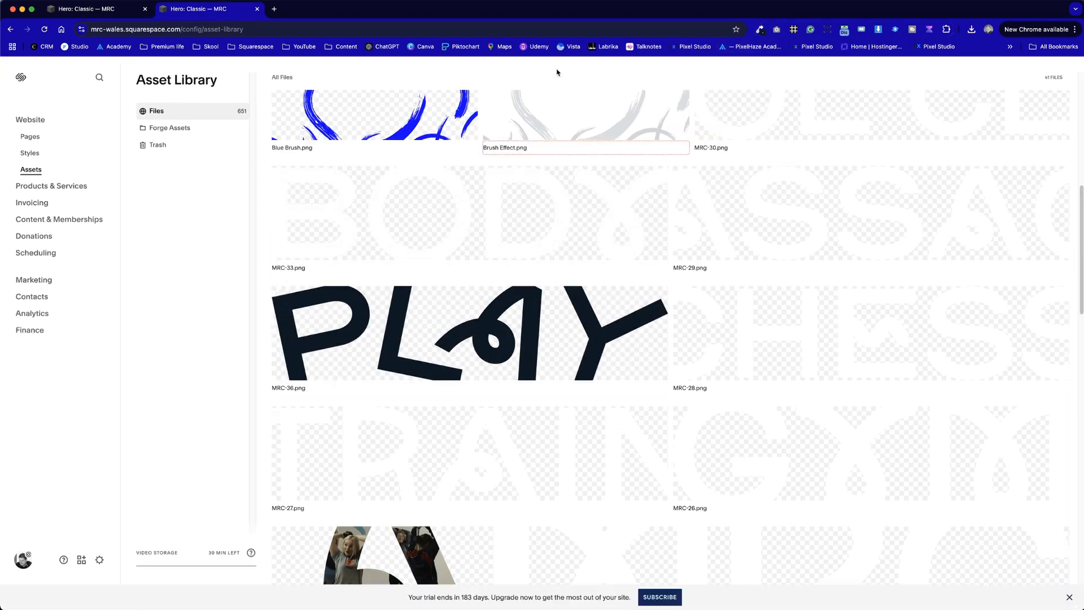
- Replace the black fifth colour of the site palette with the sampled dark navy, #071928
{"action": "left_click", "coordinate": [59, 9]}
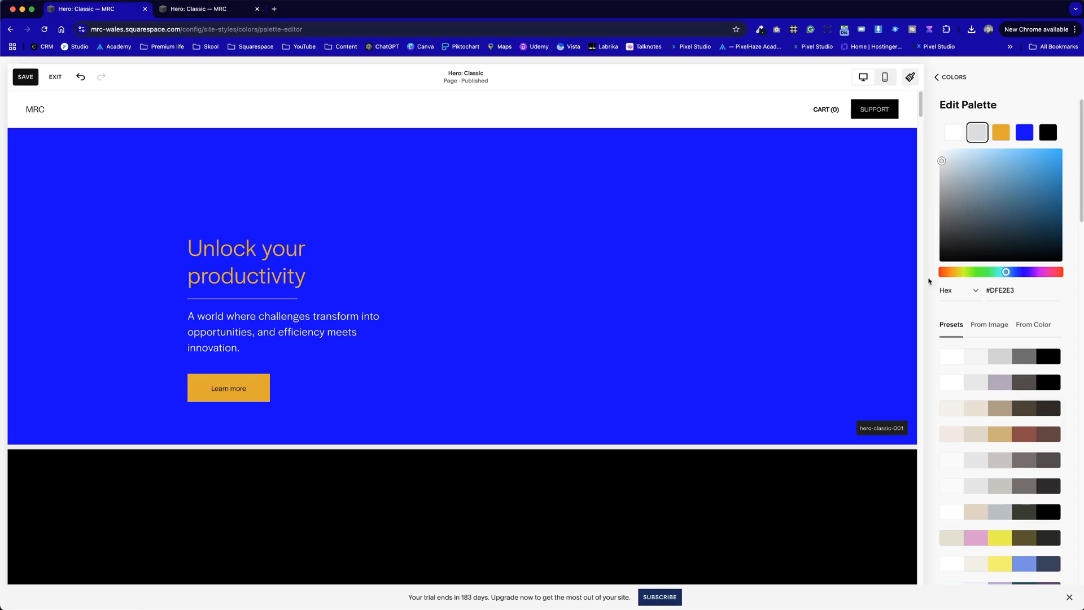
{"action": "left_click_drag", "start_coordinate": [1017, 292], "coordinate": [946, 283]}
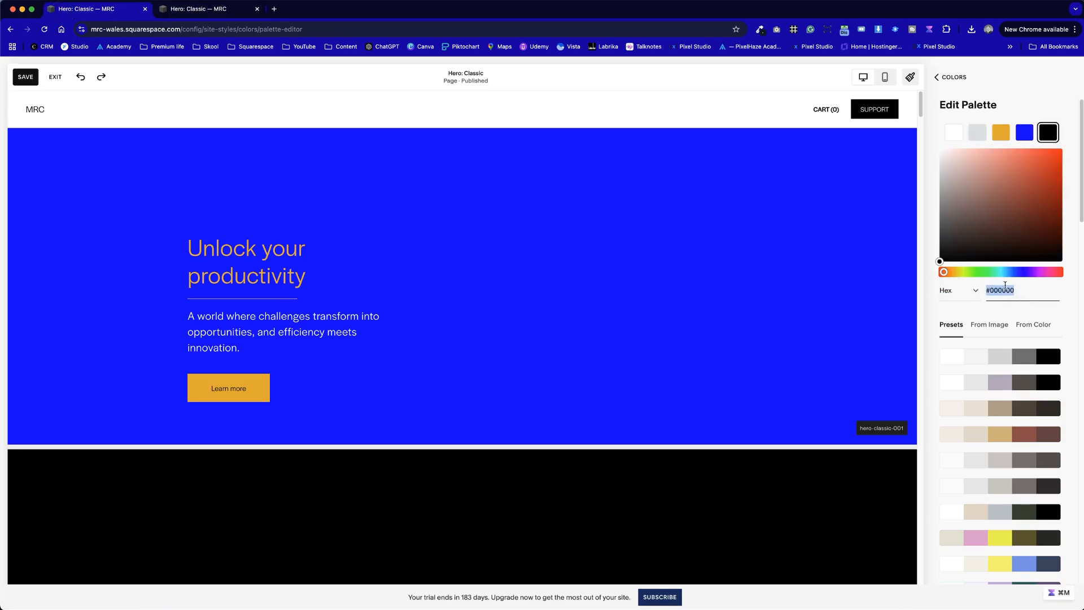
{"action": "key", "text": "super+v"}
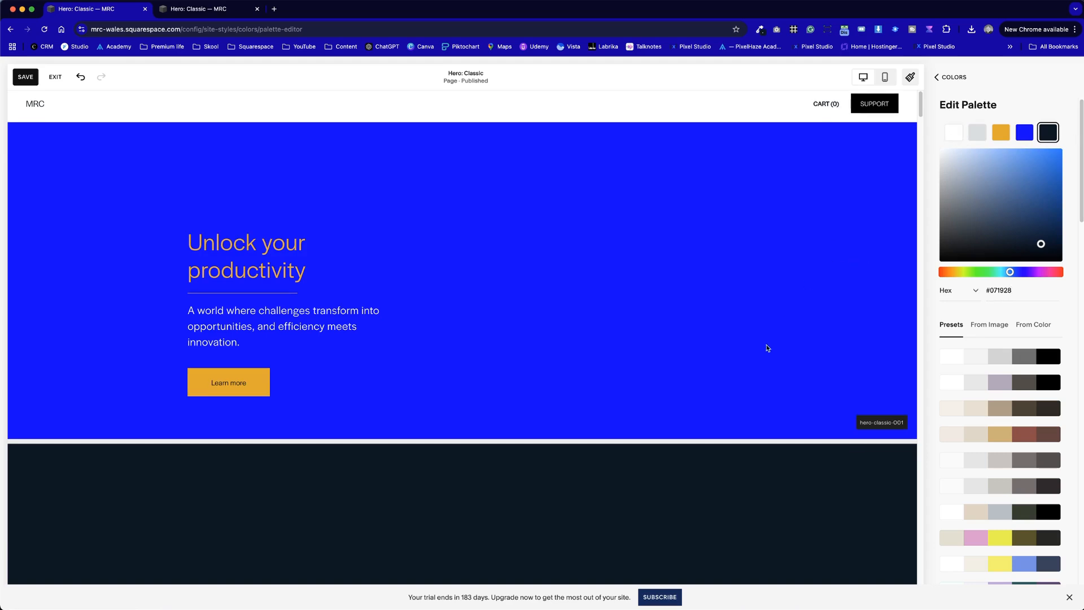
- Examine how the new palette colours look across the hero sections of the Hero: Classic page
{"action": "scroll", "coordinate": [767, 346], "scroll_direction": "down", "scroll_amount": 9}
{"action": "scroll", "coordinate": [767, 347], "scroll_direction": "down", "scroll_amount": 20}
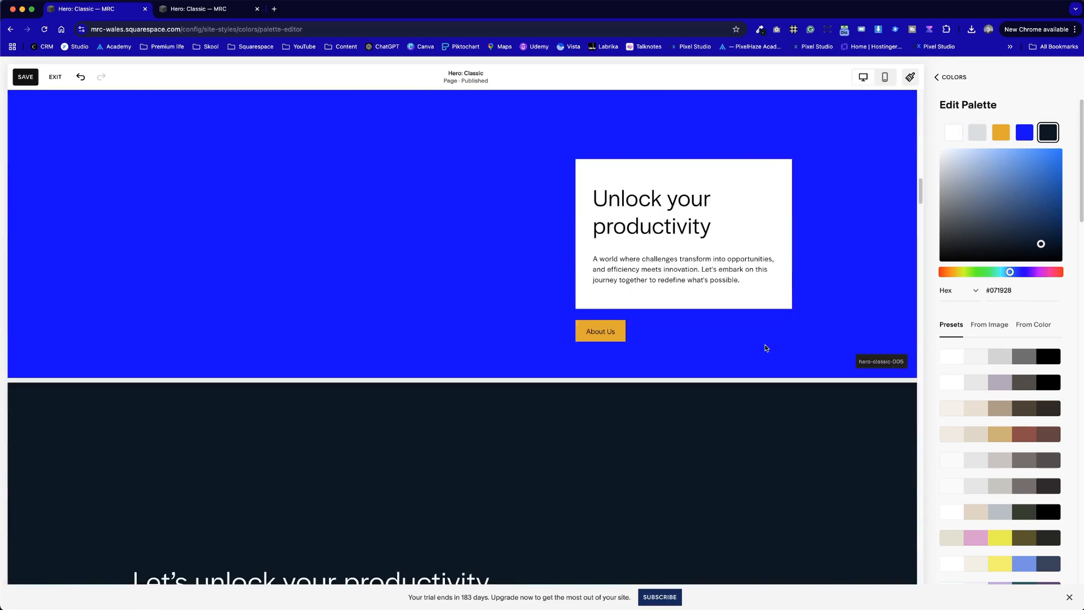
{"action": "scroll", "coordinate": [765, 348], "scroll_direction": "down", "scroll_amount": 20}
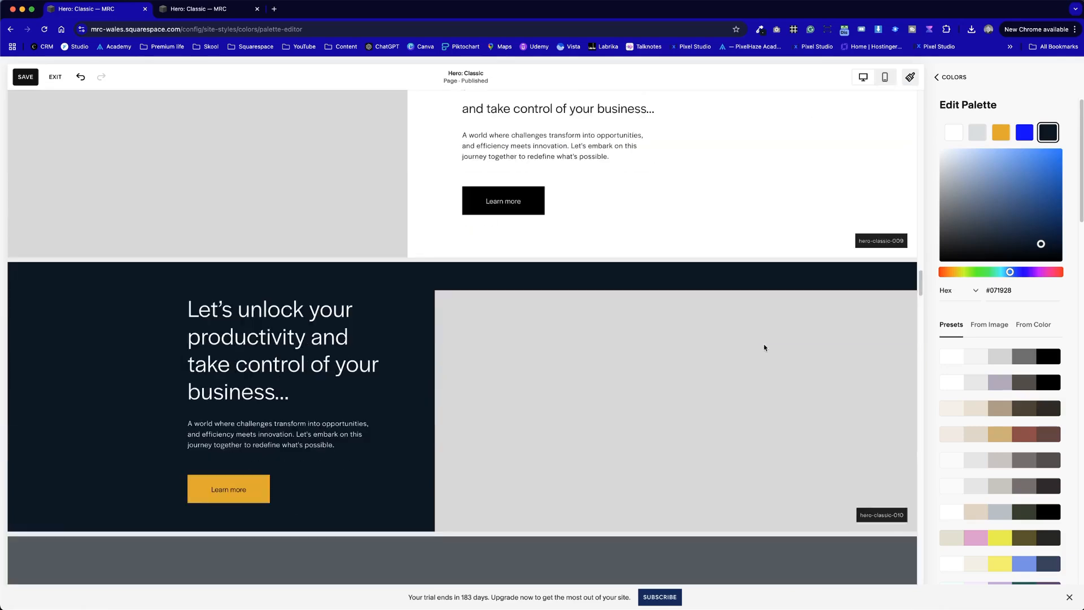
{"action": "scroll", "coordinate": [765, 347], "scroll_direction": "up", "scroll_amount": 5}
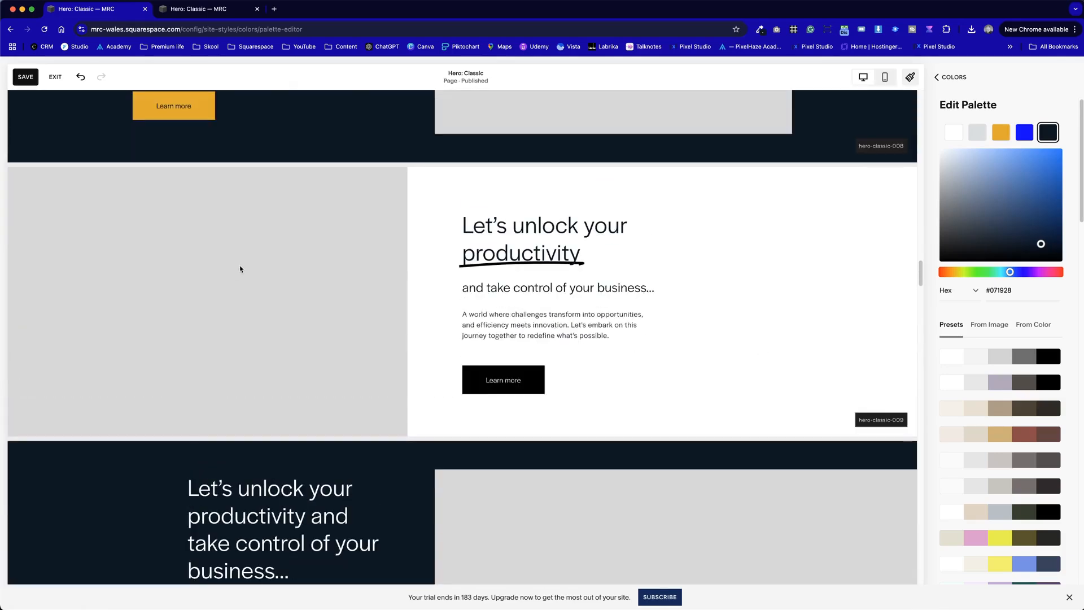
{"action": "scroll", "coordinate": [344, 339], "scroll_direction": "up", "scroll_amount": 6}
{"action": "scroll", "coordinate": [509, 341], "scroll_direction": "up", "scroll_amount": 20}
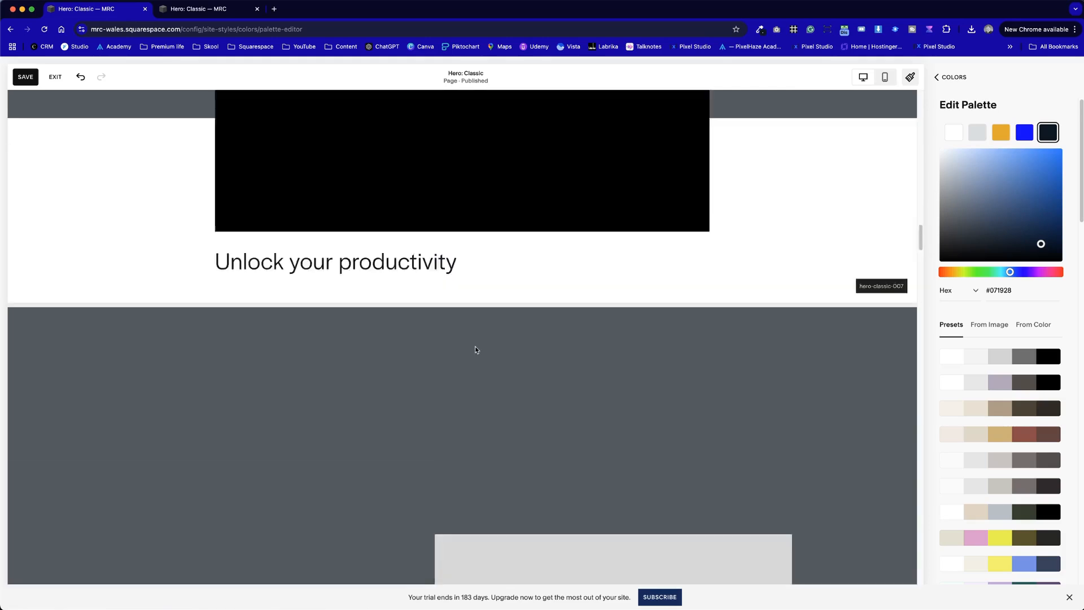
{"action": "scroll", "coordinate": [475, 350], "scroll_direction": "up", "scroll_amount": 5}
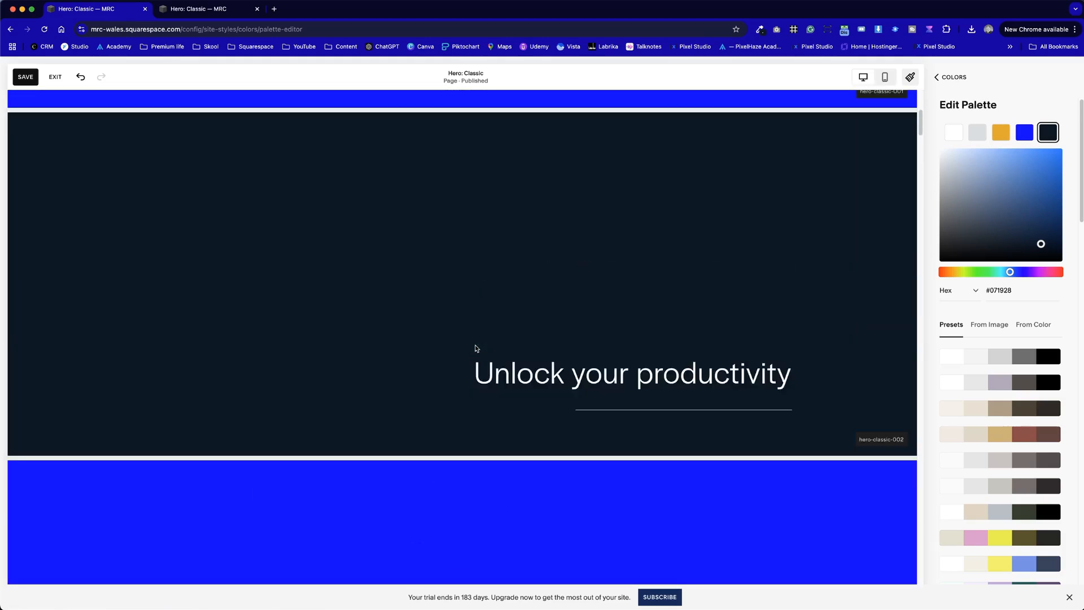
{"action": "scroll", "coordinate": [472, 341], "scroll_direction": "up", "scroll_amount": 6}
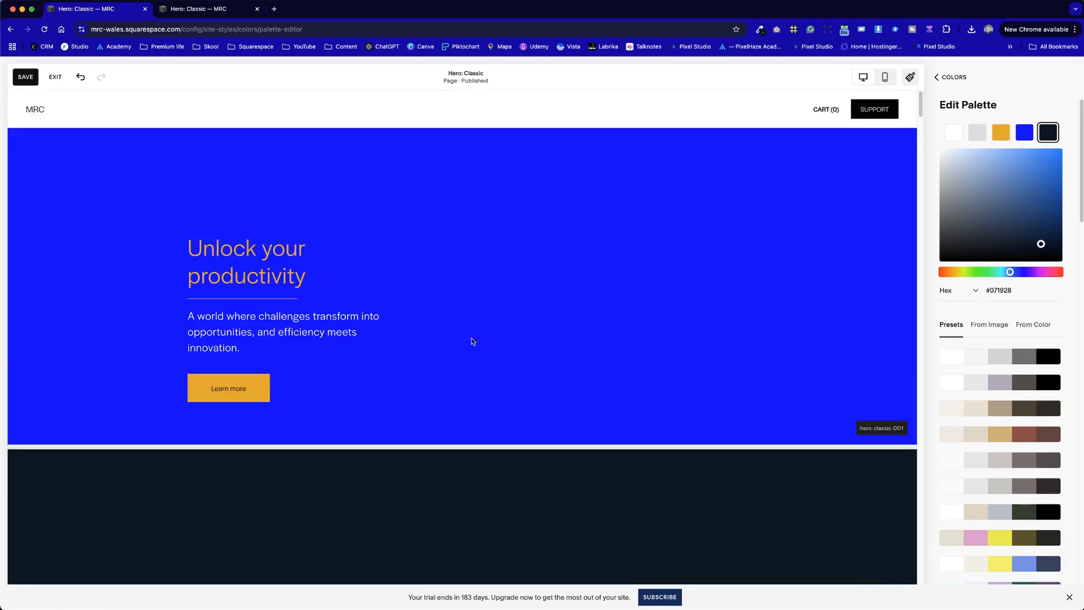
- Apply the sans-serif Manrope and Poppins font pack in the Fonts settings of Site Styles
{"action": "left_click", "coordinate": [950, 77]}
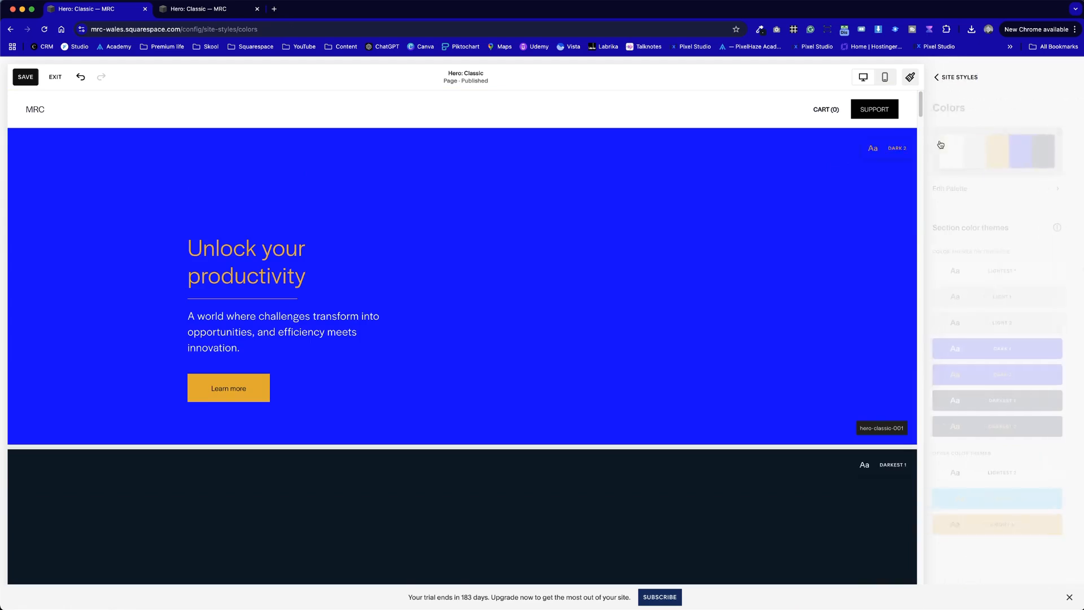
{"action": "left_click", "coordinate": [969, 74]}
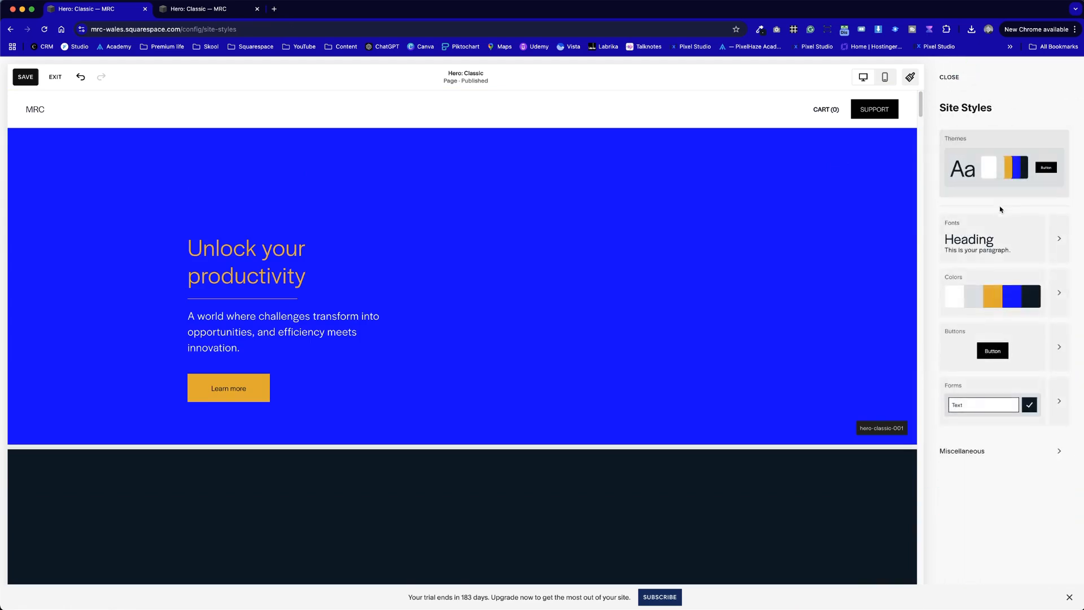
{"action": "left_click", "coordinate": [1057, 246]}
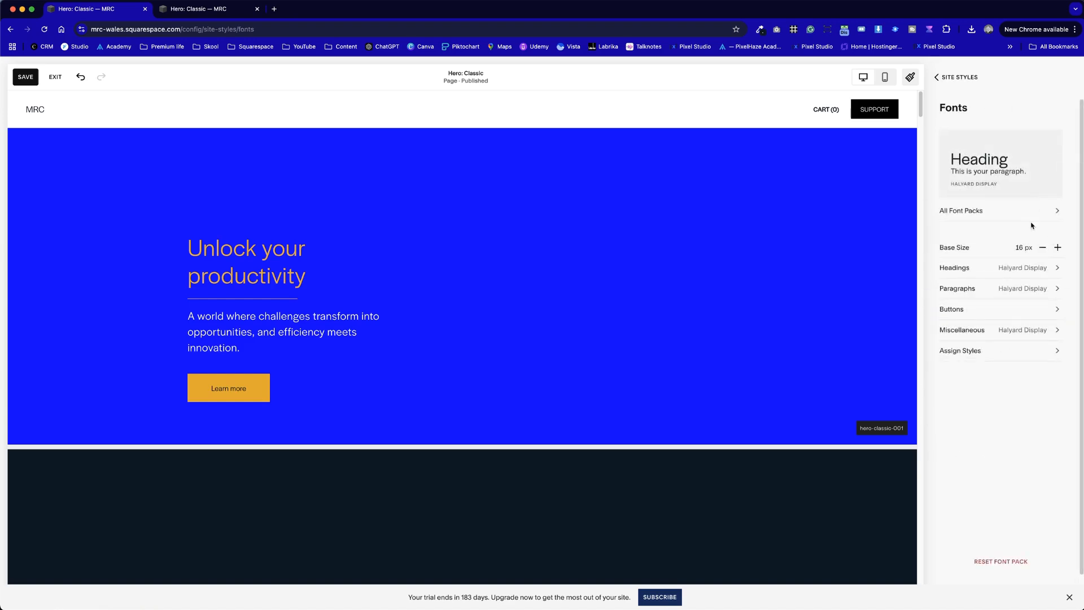
{"action": "left_click", "coordinate": [1045, 209]}
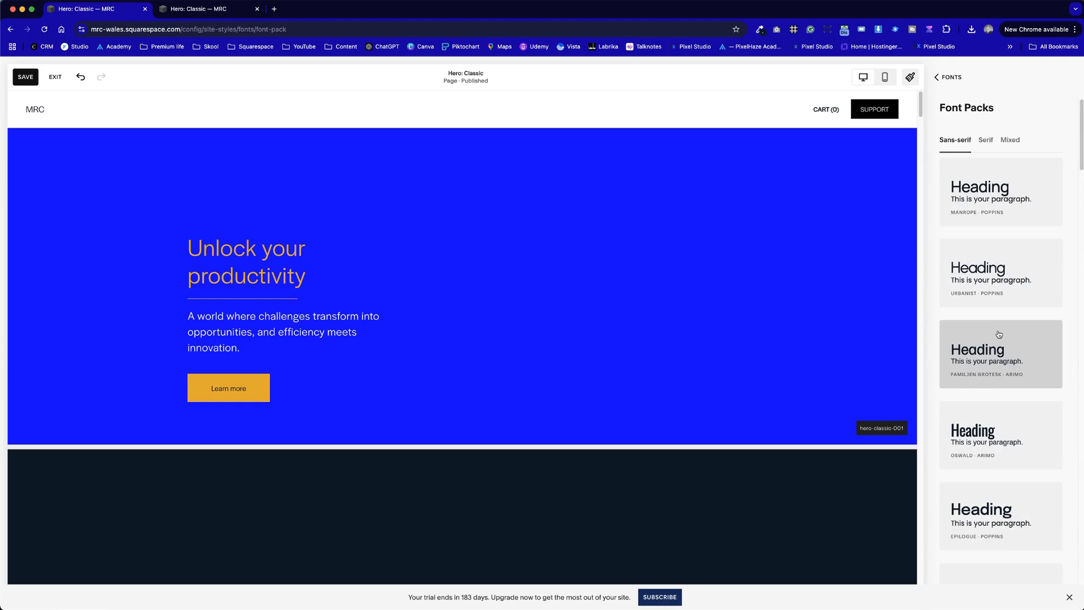
{"action": "scroll", "coordinate": [994, 362], "scroll_direction": "down", "scroll_amount": 10}
{"action": "scroll", "coordinate": [992, 372], "scroll_direction": "up", "scroll_amount": 10}
{"action": "left_click", "coordinate": [1012, 186]}
{"action": "left_click", "coordinate": [944, 78]}
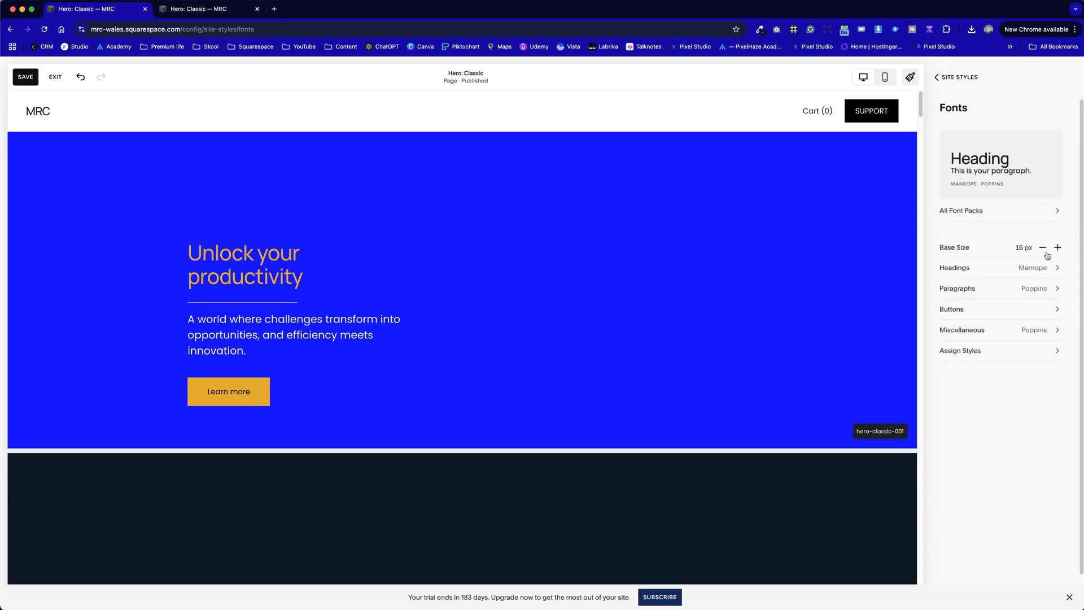
- Set the font of the site's headings to Montserrat, searching the font list for "mont"
{"action": "left_click", "coordinate": [1055, 274]}
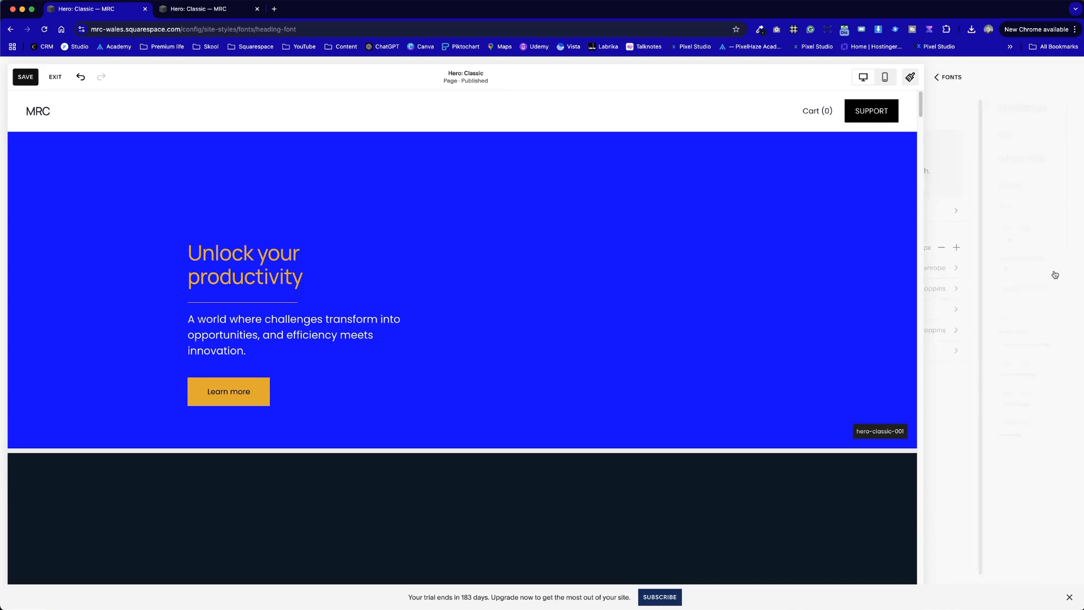
{"action": "left_click", "coordinate": [992, 159]}
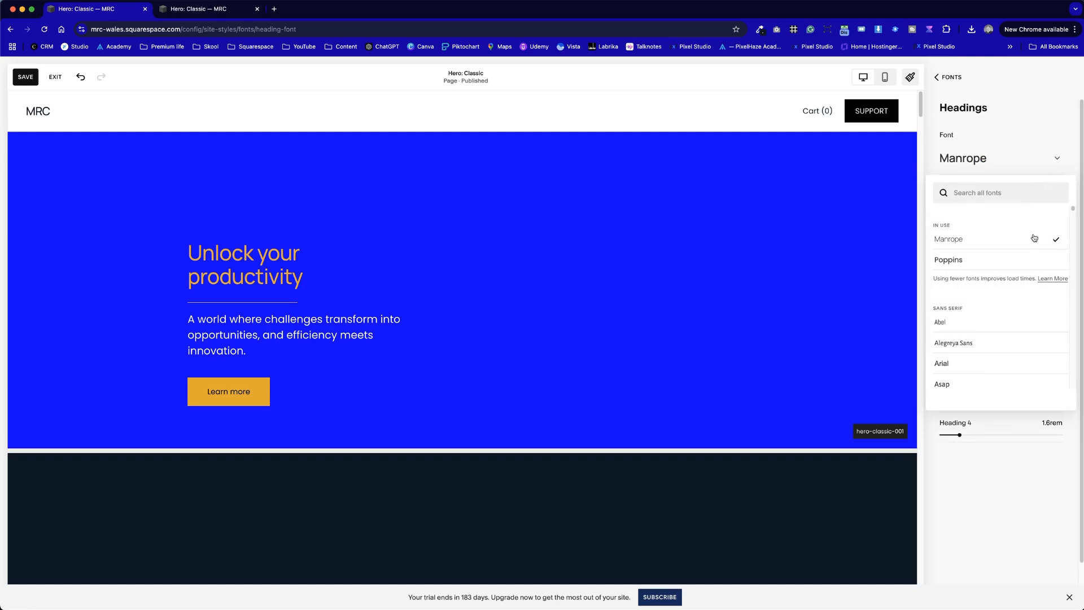
{"action": "type", "text": "mont"}
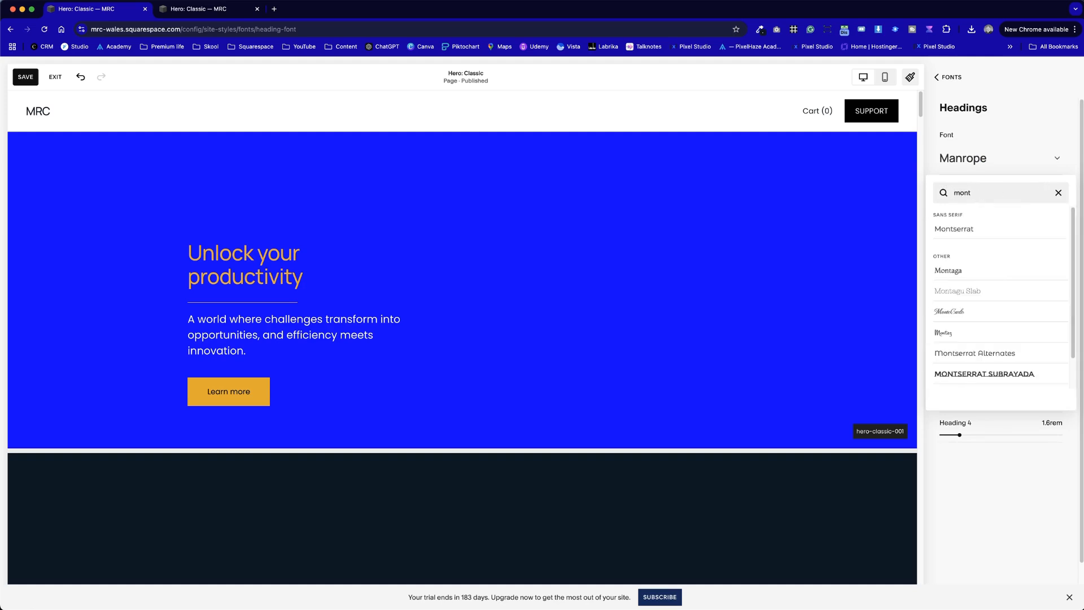
{"action": "left_click", "coordinate": [970, 229]}
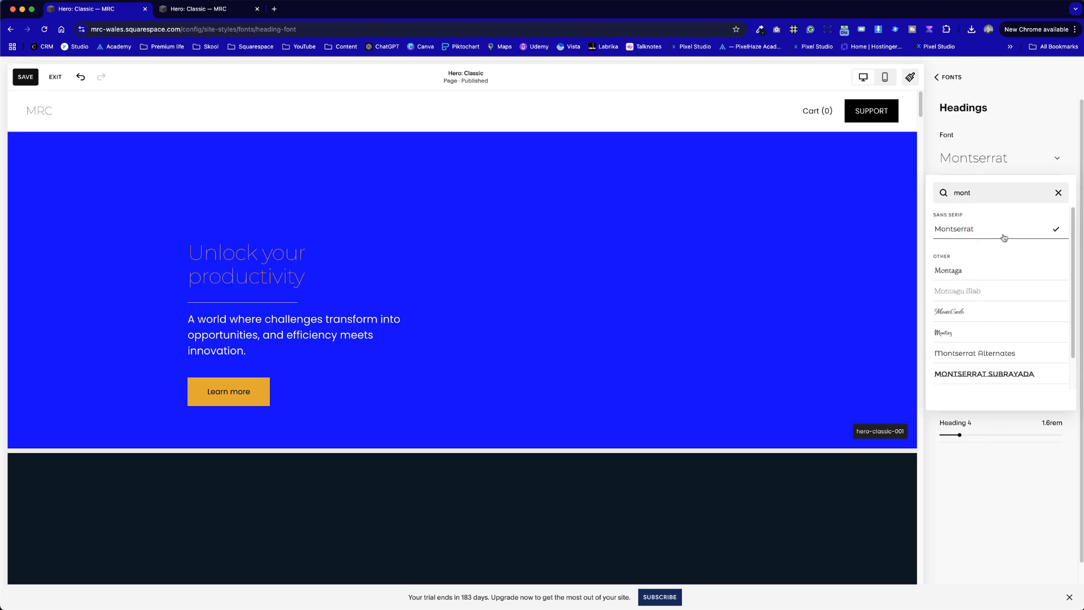
- Set the headings' font weight to 600 and reduce the Heading 1 size to 3.3rem
{"action": "left_click", "coordinate": [1039, 122]}
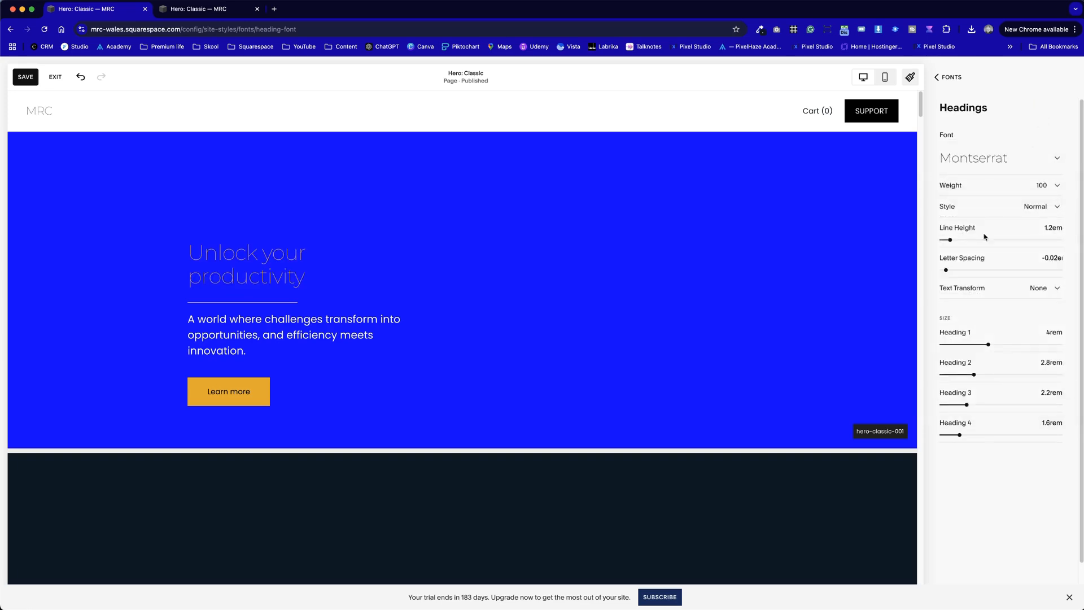
{"action": "left_click", "coordinate": [1044, 187]}
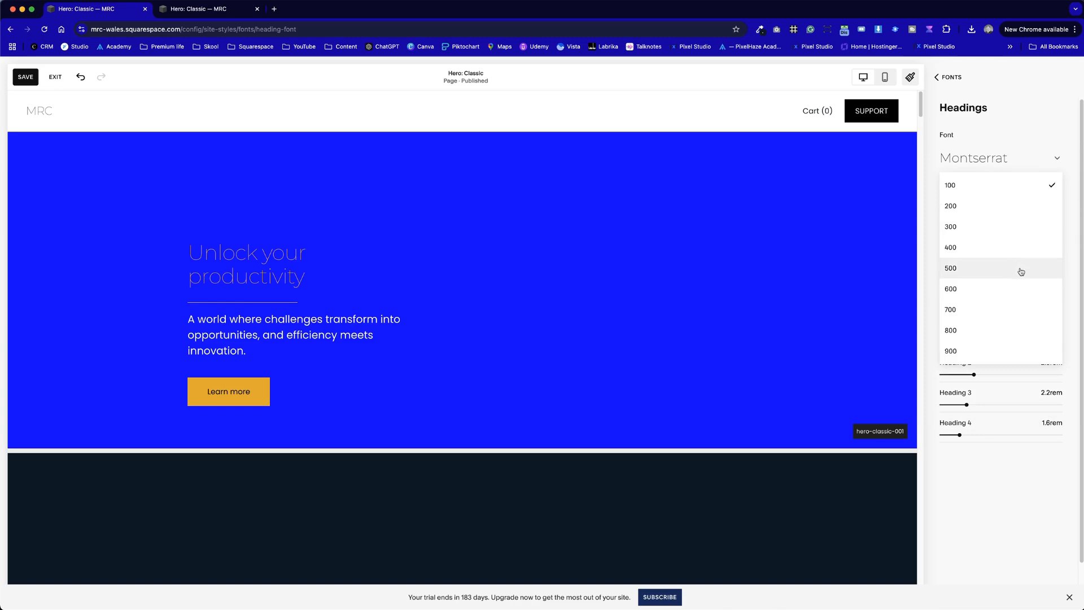
{"action": "left_click", "coordinate": [1019, 287]}
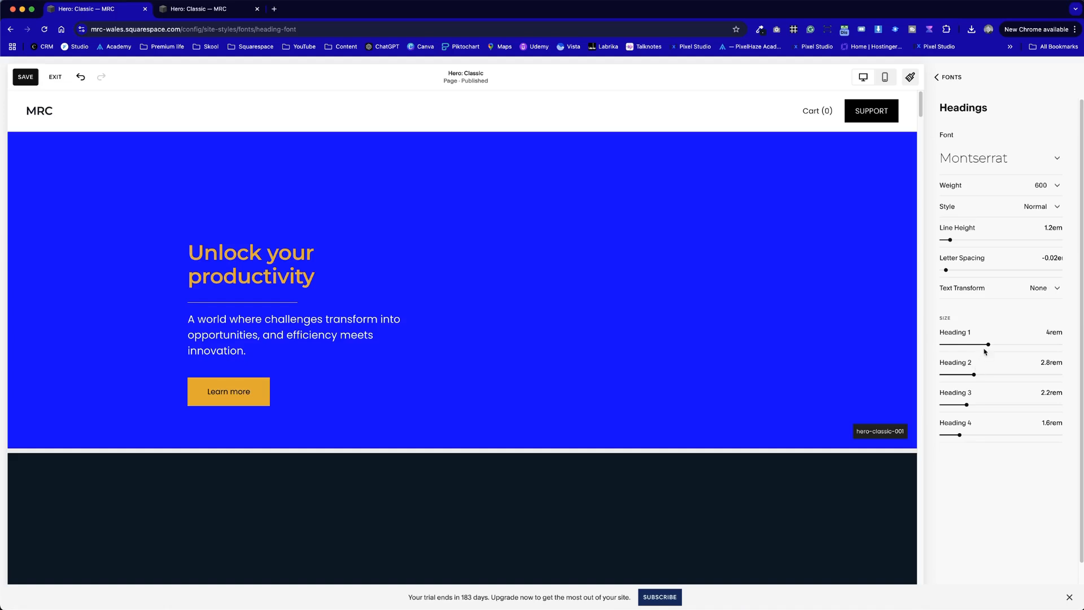
{"action": "left_click_drag", "start_coordinate": [988, 345], "coordinate": [980, 344]}
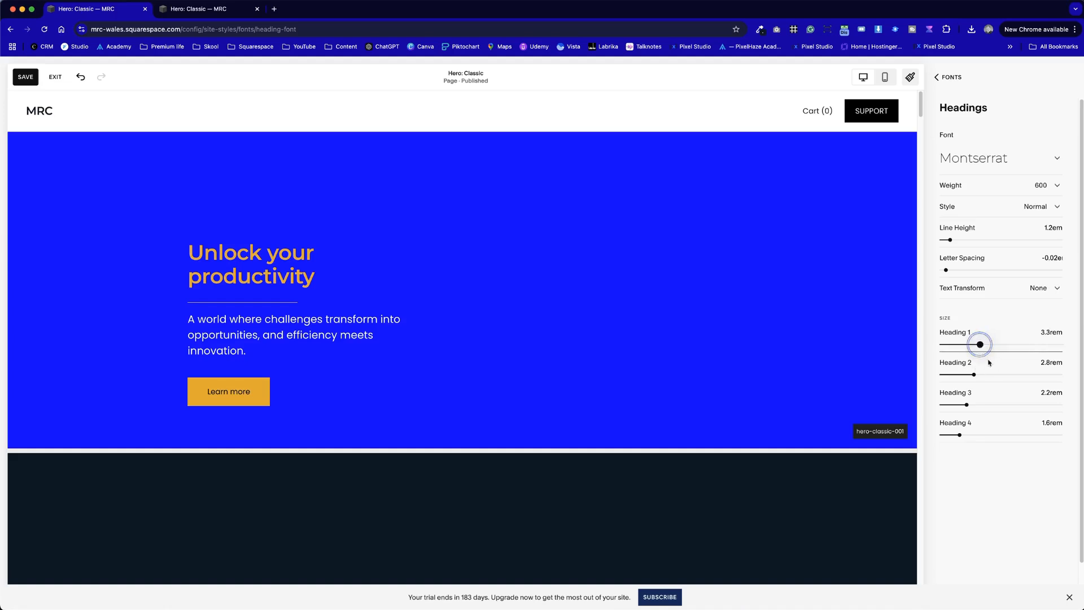
{"action": "left_click", "coordinate": [979, 518]}
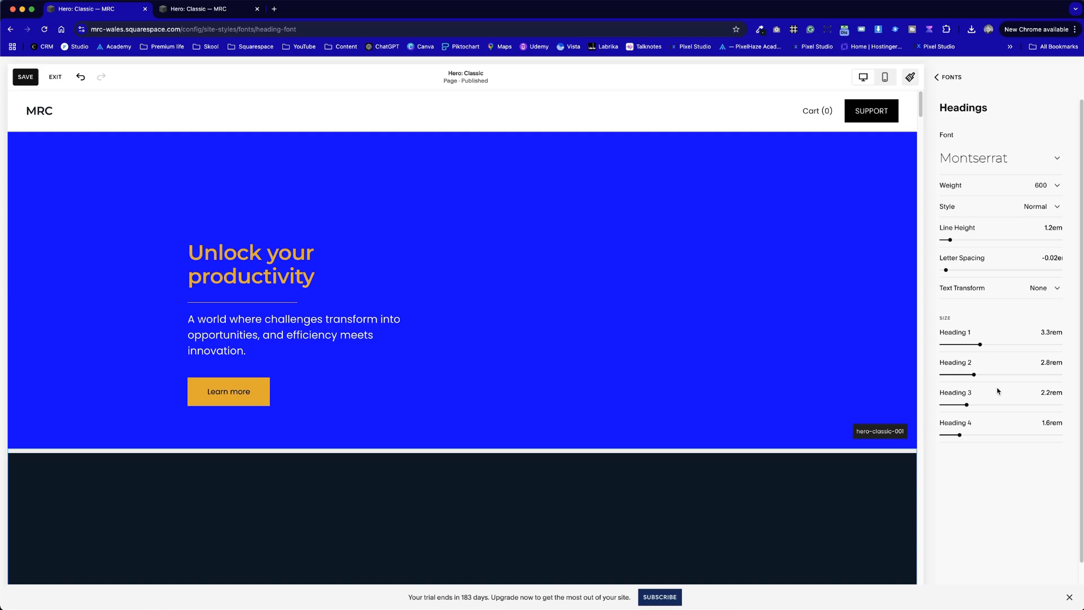
{"action": "left_click", "coordinate": [949, 77]}
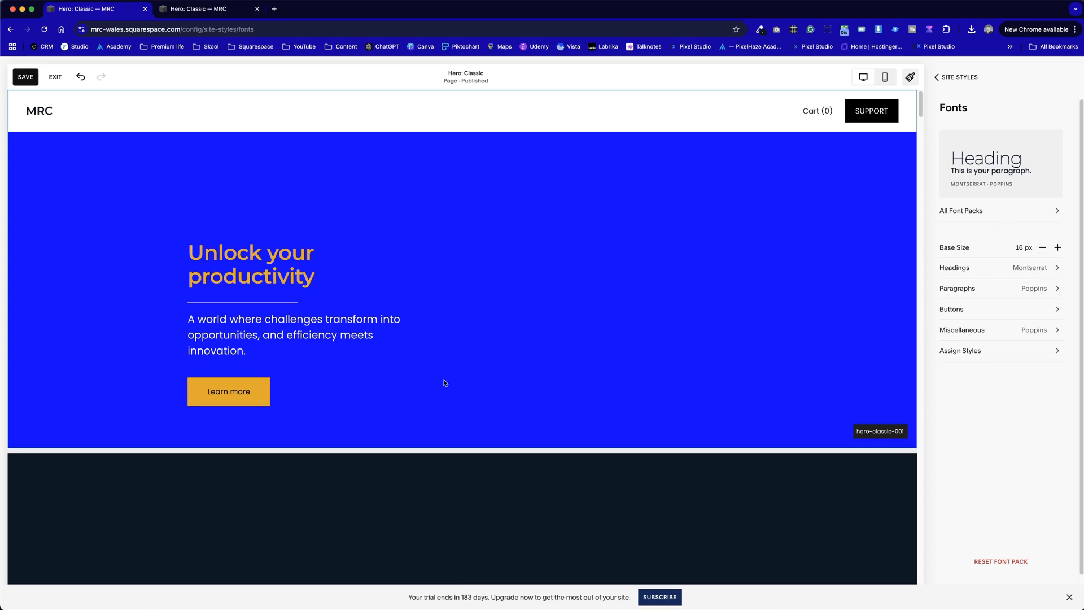
- Change the font of the site's paragraphs to Montserrat, choosing it from the fonts already in use
{"action": "scroll", "coordinate": [443, 380], "scroll_direction": "down", "scroll_amount": 12}
{"action": "scroll", "coordinate": [449, 400], "scroll_direction": "up", "scroll_amount": 12}
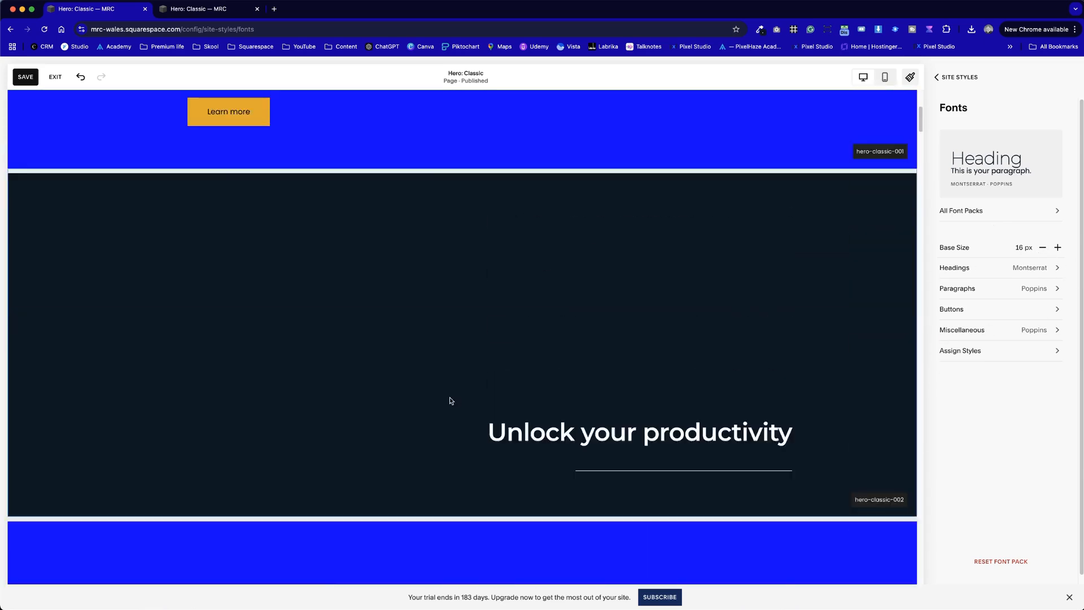
{"action": "left_click", "coordinate": [1039, 289]}
{"action": "left_click", "coordinate": [1000, 164]}
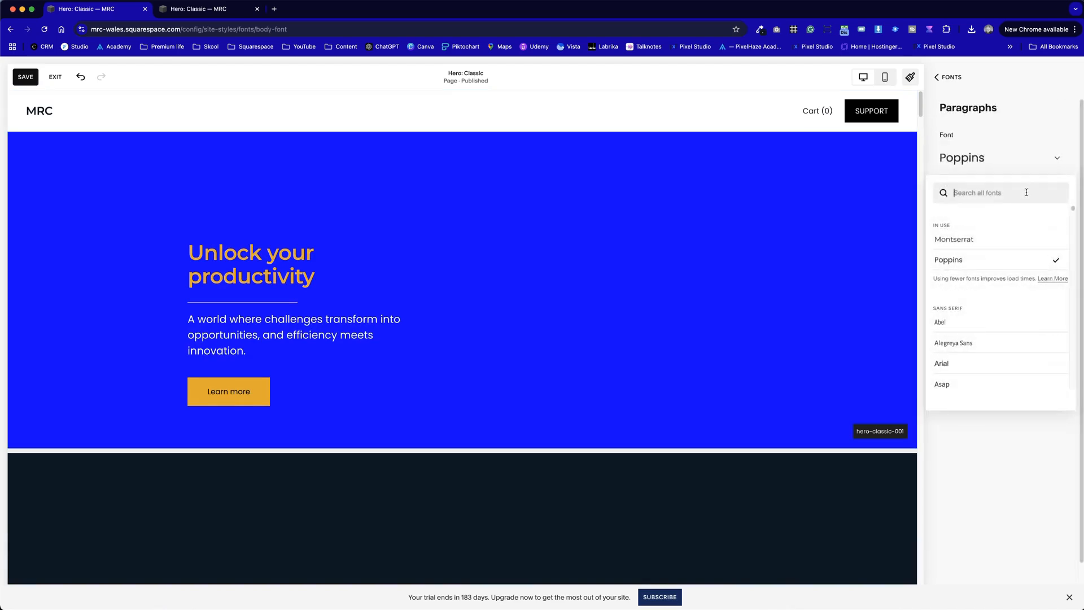
{"action": "left_click", "coordinate": [966, 242]}
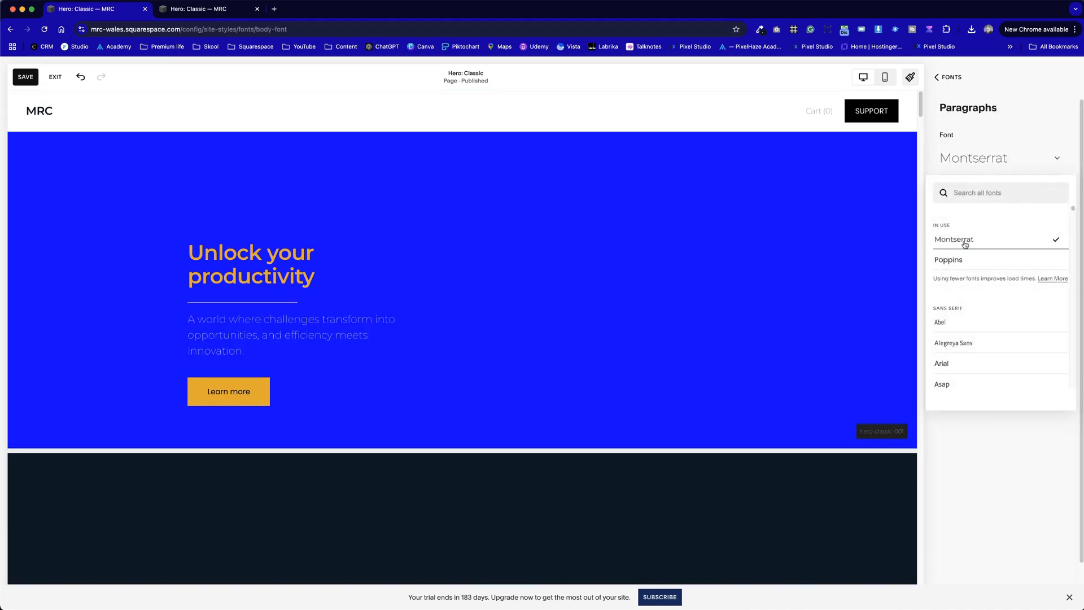
{"action": "left_click", "coordinate": [988, 517]}
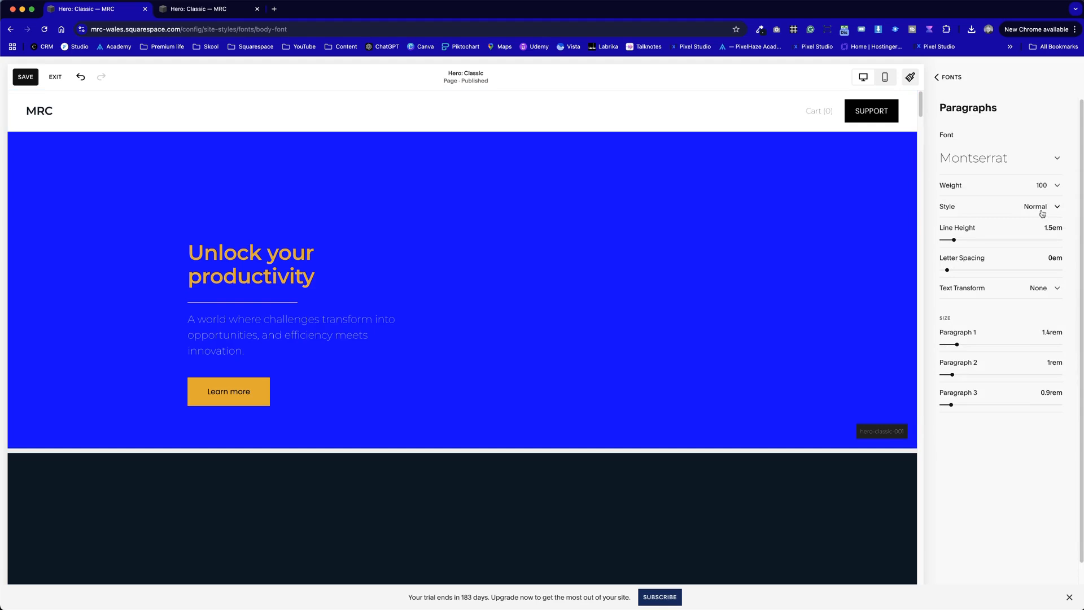
- Set the font weight of the site's paragraphs to 400
{"action": "left_click", "coordinate": [1048, 184]}
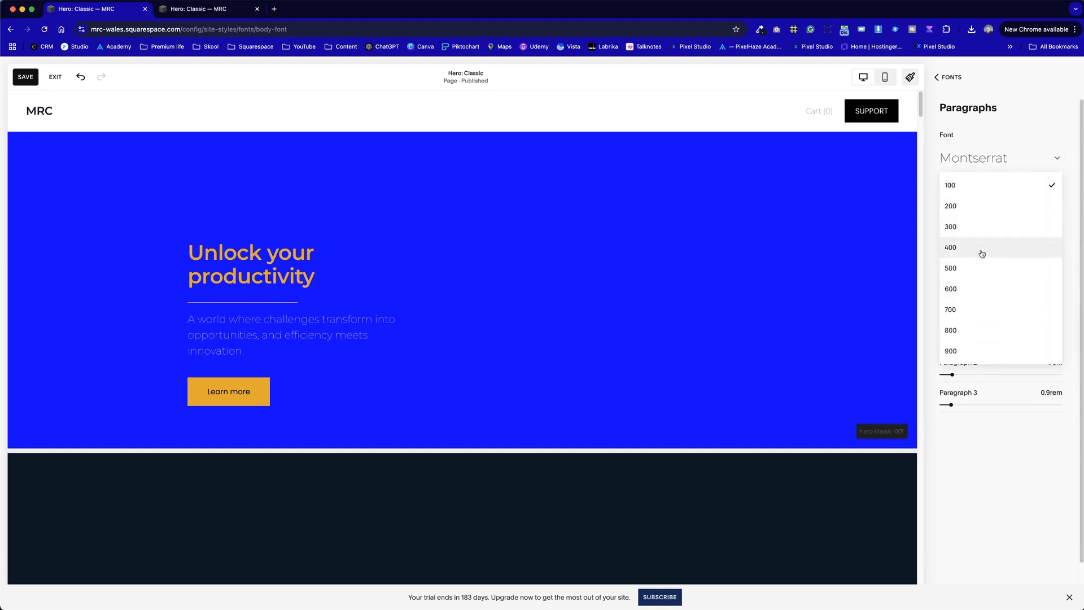
{"action": "left_click", "coordinate": [981, 228]}
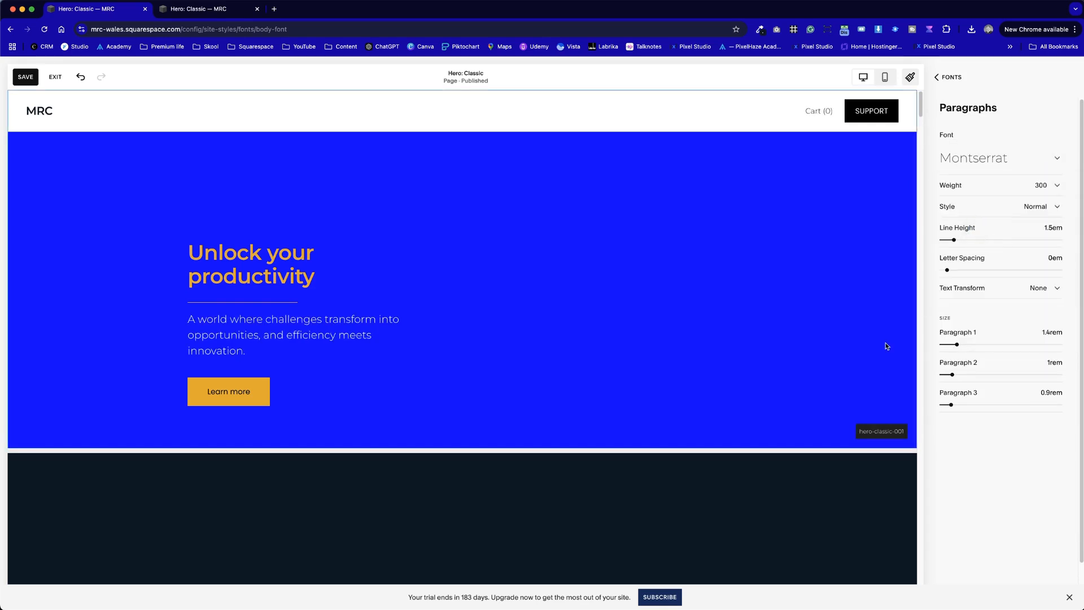
{"action": "left_click", "coordinate": [1036, 186]}
{"action": "left_click", "coordinate": [992, 209]}
{"action": "left_click", "coordinate": [669, 483]}
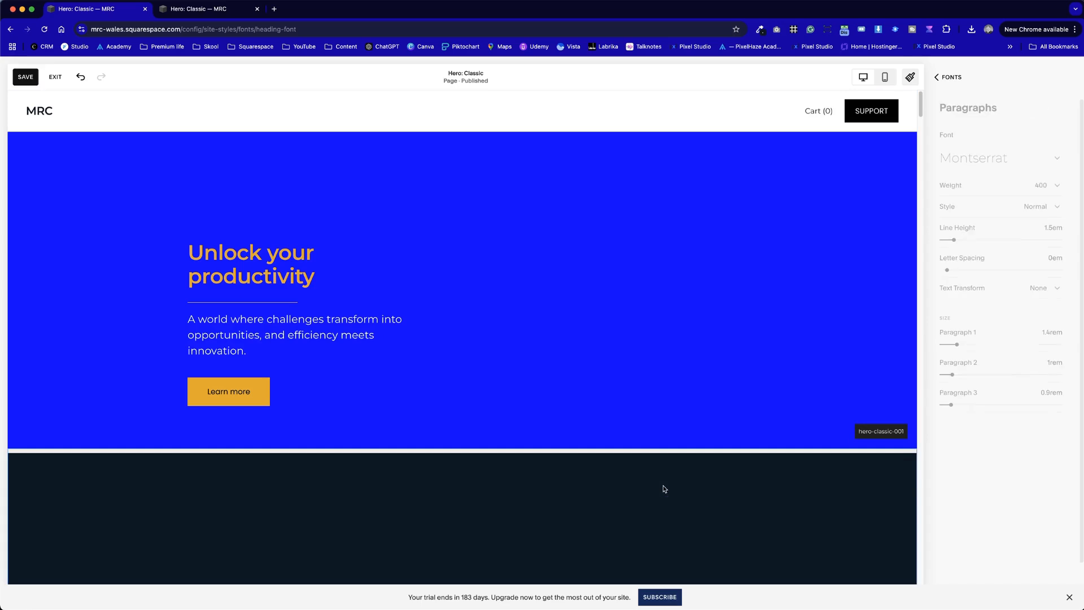
- Review the new fonts across the Hero: Classic page, save the style changes and exit the editor
{"action": "scroll", "coordinate": [506, 433], "scroll_direction": "down", "scroll_amount": 10}
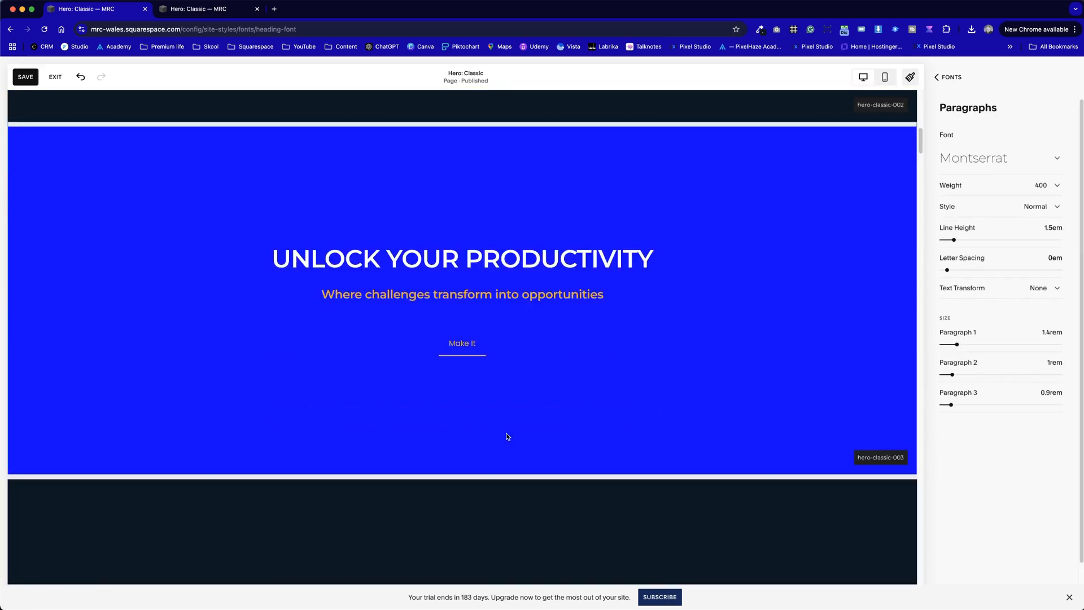
{"action": "scroll", "coordinate": [506, 432], "scroll_direction": "down", "scroll_amount": 10}
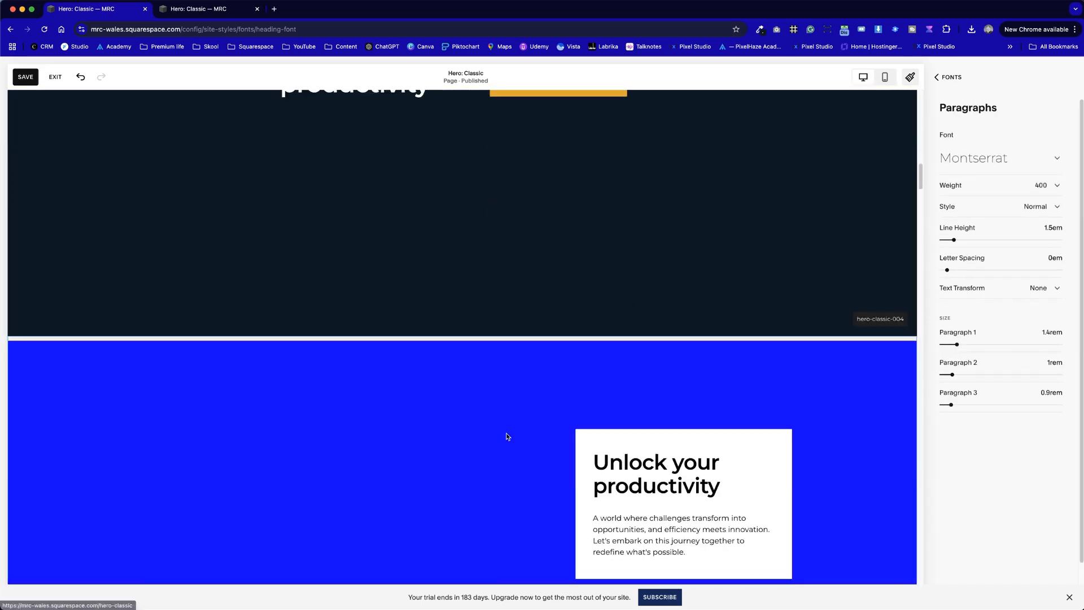
{"action": "scroll", "coordinate": [506, 437], "scroll_direction": "down", "scroll_amount": 3}
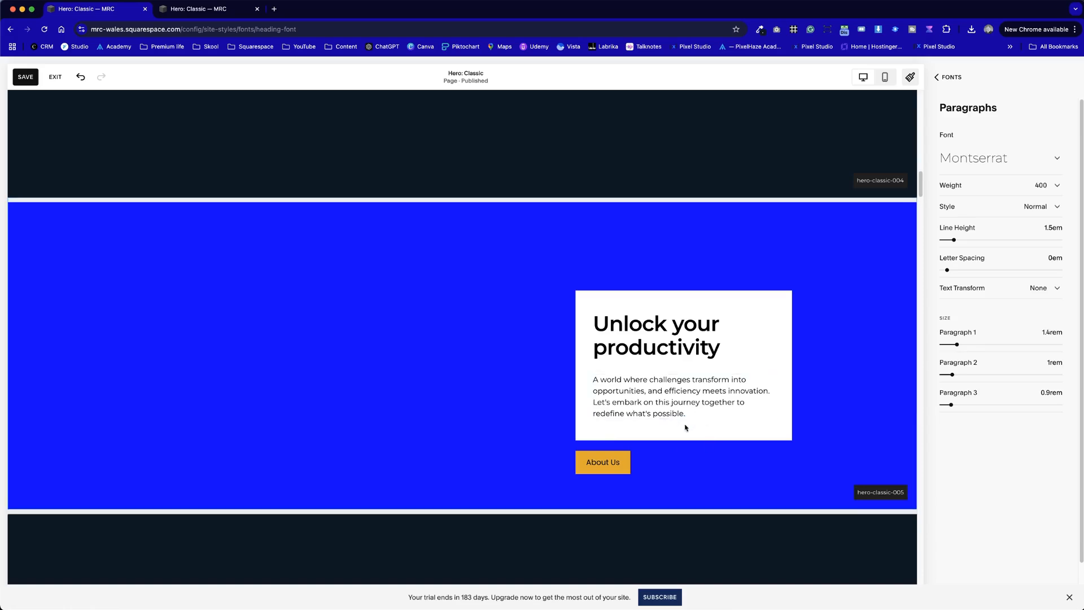
{"action": "scroll", "coordinate": [494, 450], "scroll_direction": "down", "scroll_amount": 4}
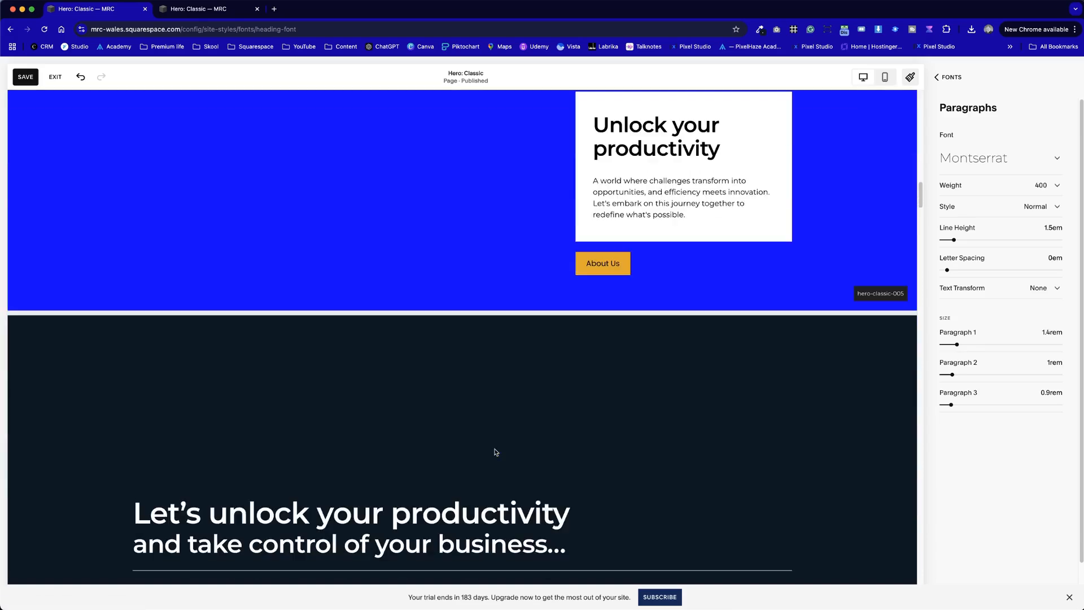
{"action": "scroll", "coordinate": [496, 452], "scroll_direction": "down", "scroll_amount": 10}
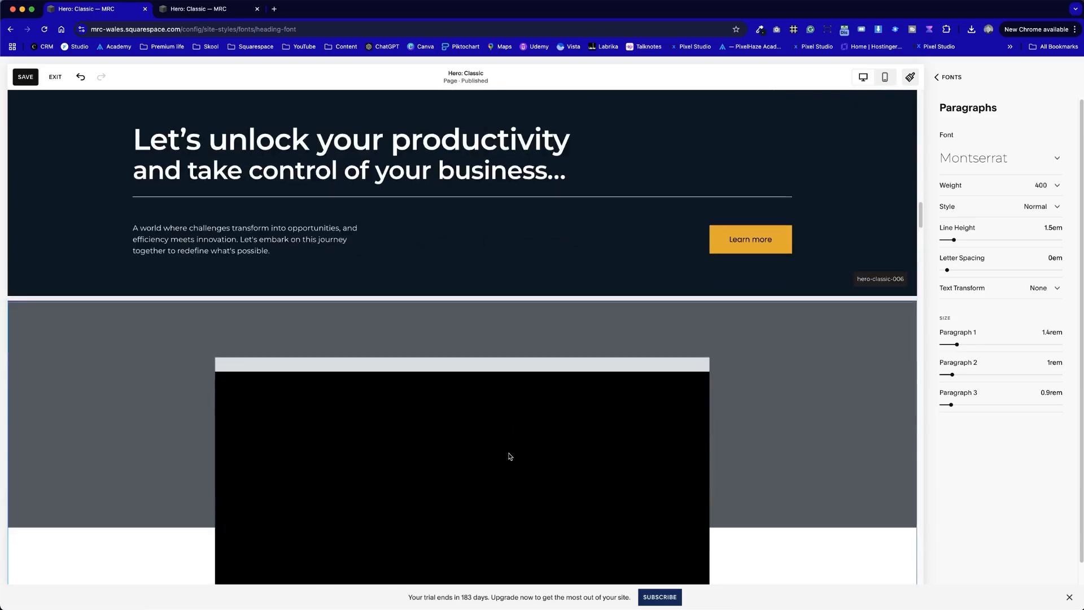
{"action": "scroll", "coordinate": [510, 450], "scroll_direction": "up", "scroll_amount": 15}
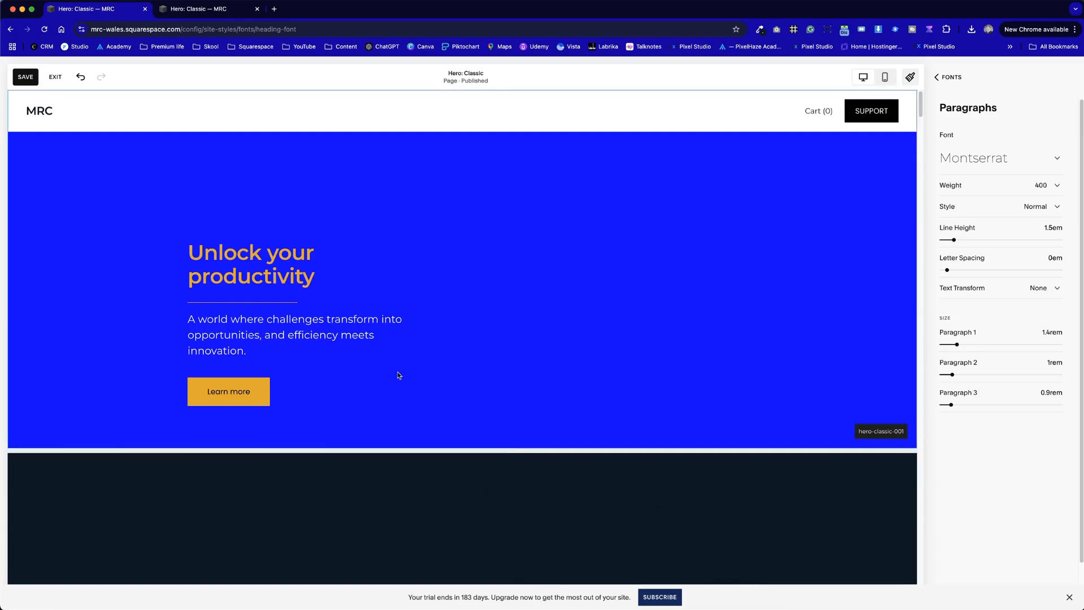
{"action": "left_click", "coordinate": [26, 77]}
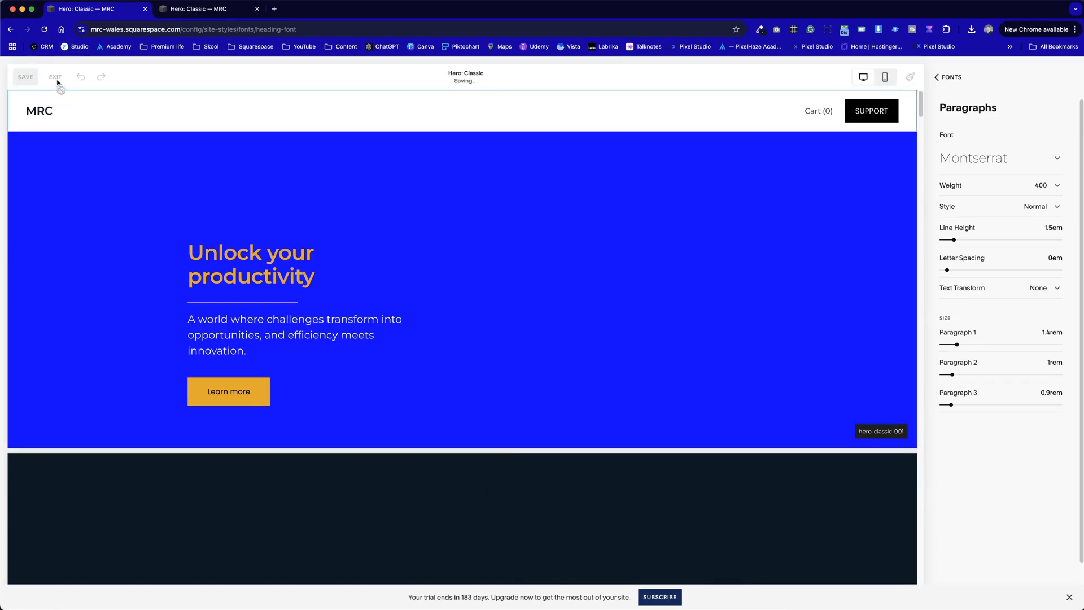
{"action": "left_click", "coordinate": [56, 78]}
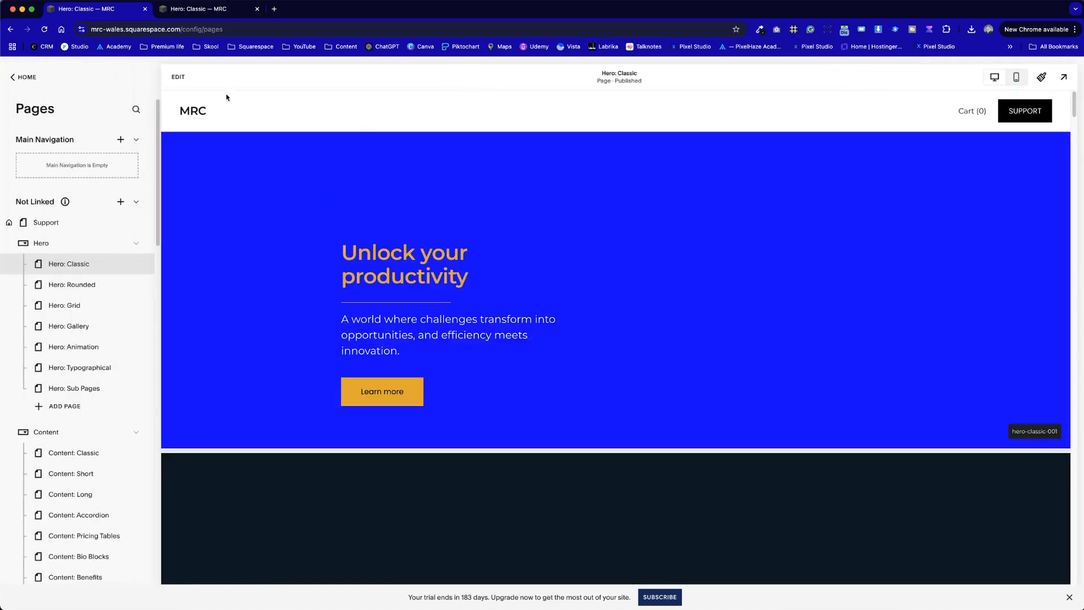
- Edit the Hero: Classic page's site header and add MRC-23.png from the library as its logo image
{"action": "left_click", "coordinate": [182, 77]}
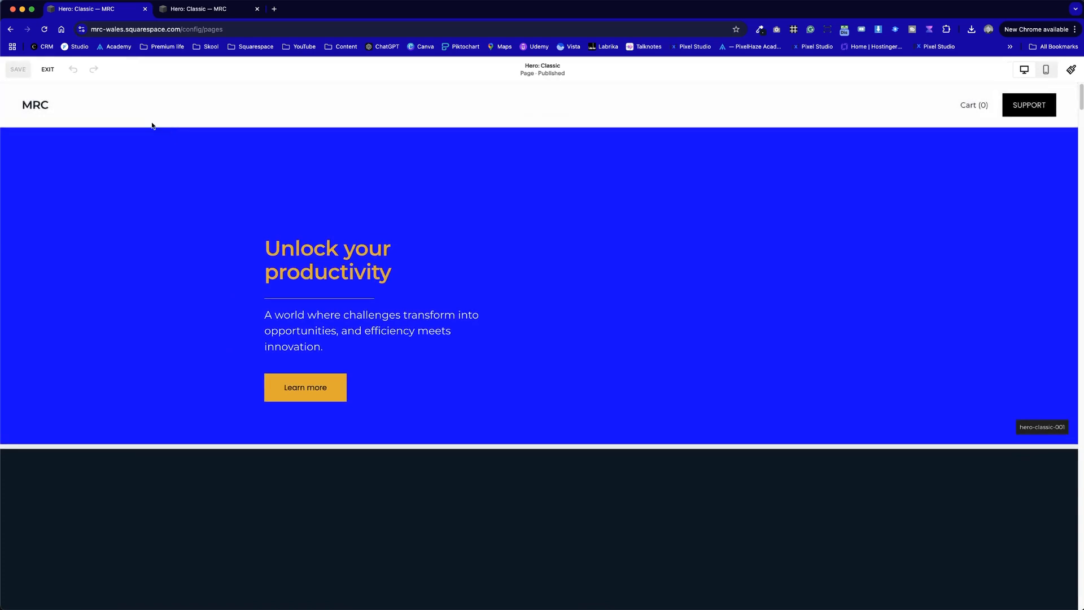
{"action": "left_click", "coordinate": [104, 109]}
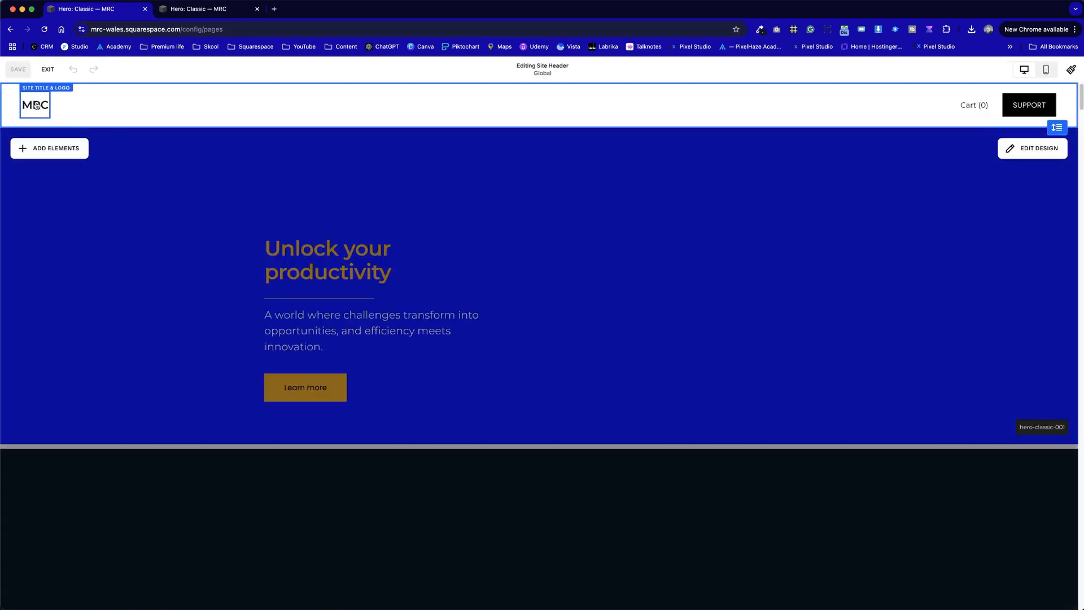
{"action": "left_click", "coordinate": [35, 105]}
{"action": "left_click", "coordinate": [35, 105]}
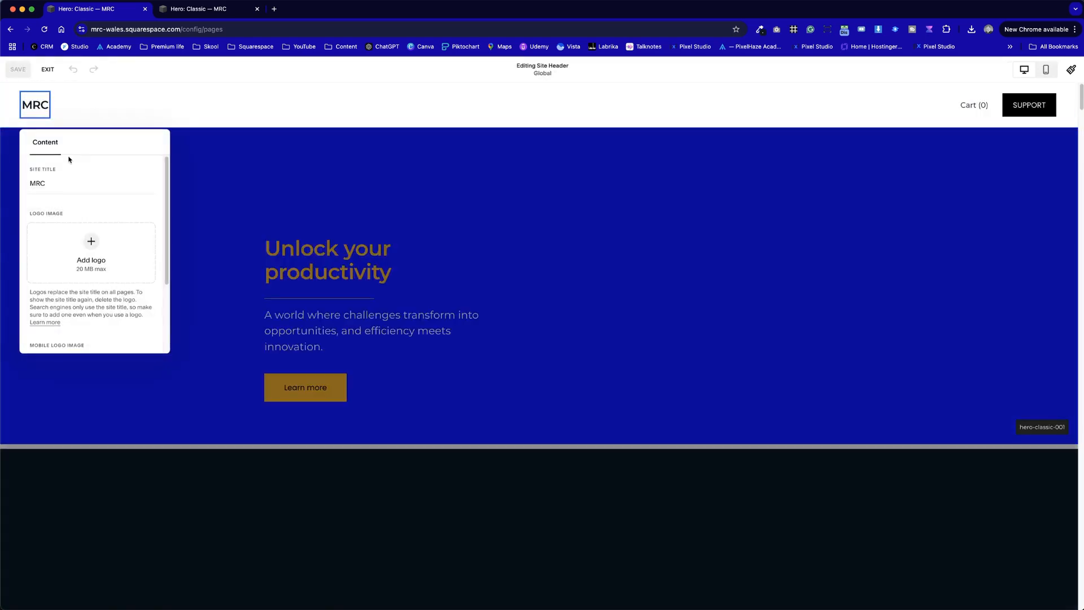
{"action": "left_click", "coordinate": [97, 246]}
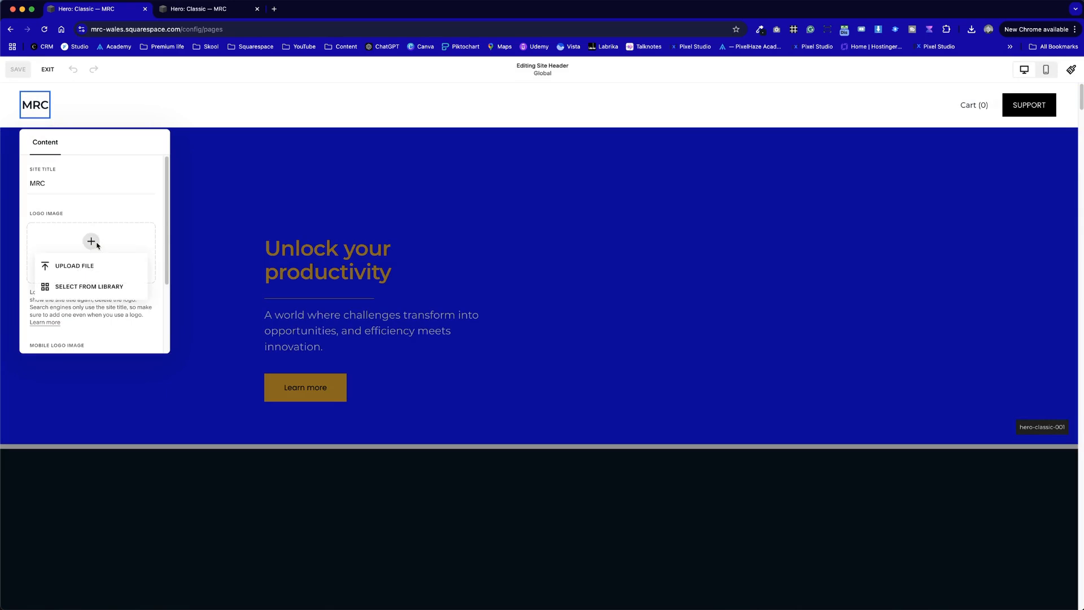
{"action": "left_click", "coordinate": [83, 286]}
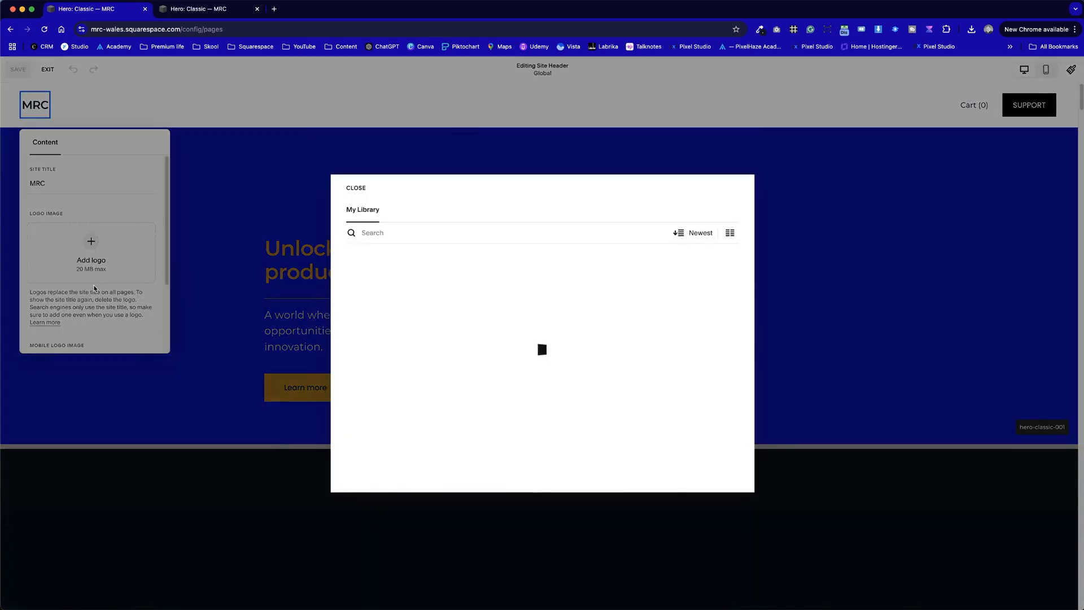
{"action": "scroll", "coordinate": [514, 357], "scroll_direction": "down", "scroll_amount": 10}
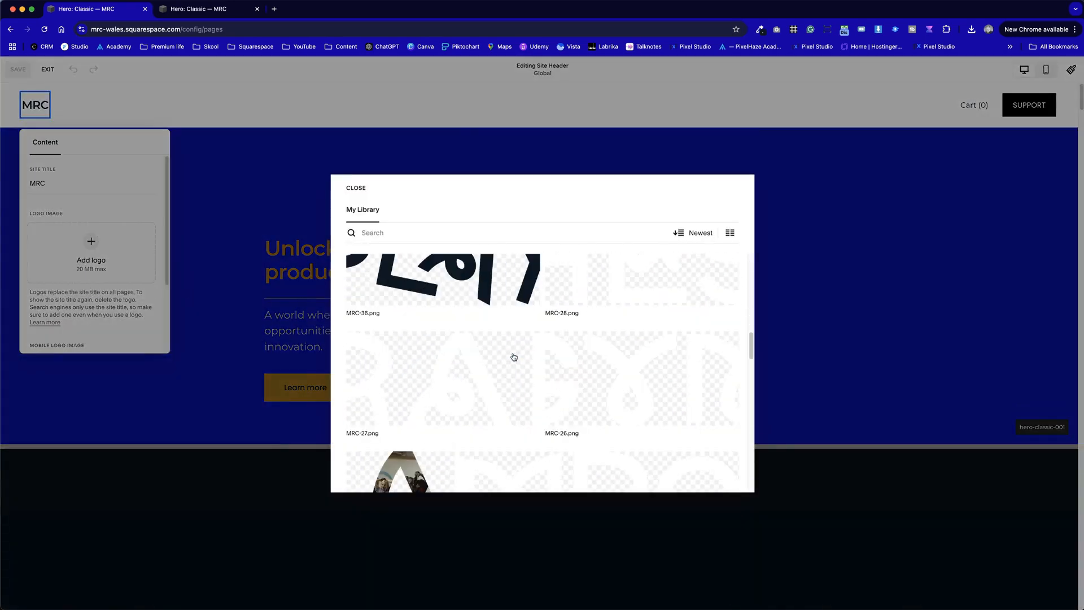
{"action": "scroll", "coordinate": [514, 357], "scroll_direction": "down", "scroll_amount": 4}
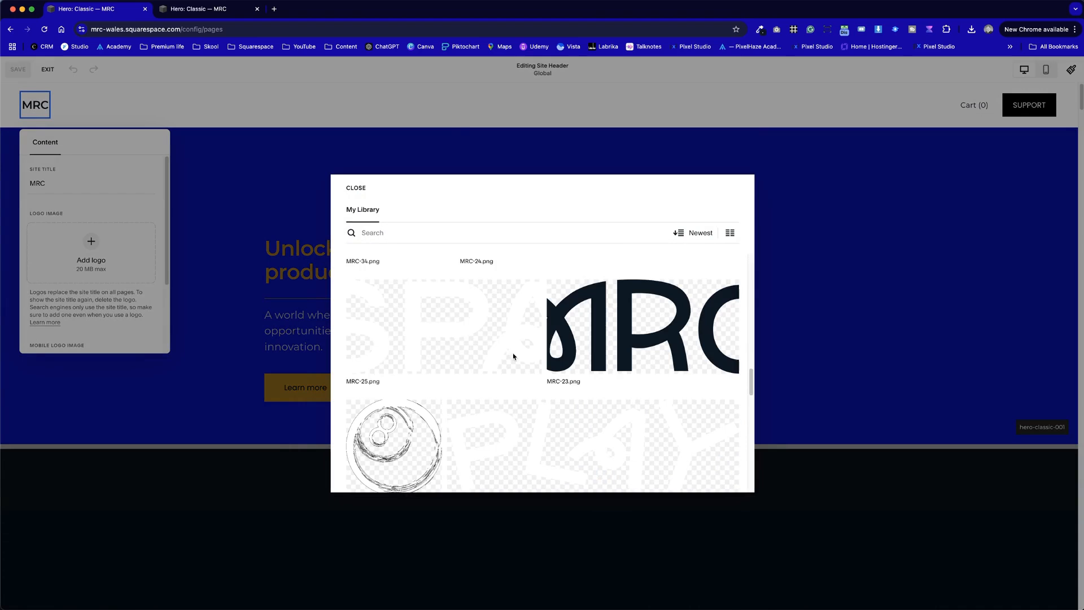
{"action": "left_click", "coordinate": [593, 333]}
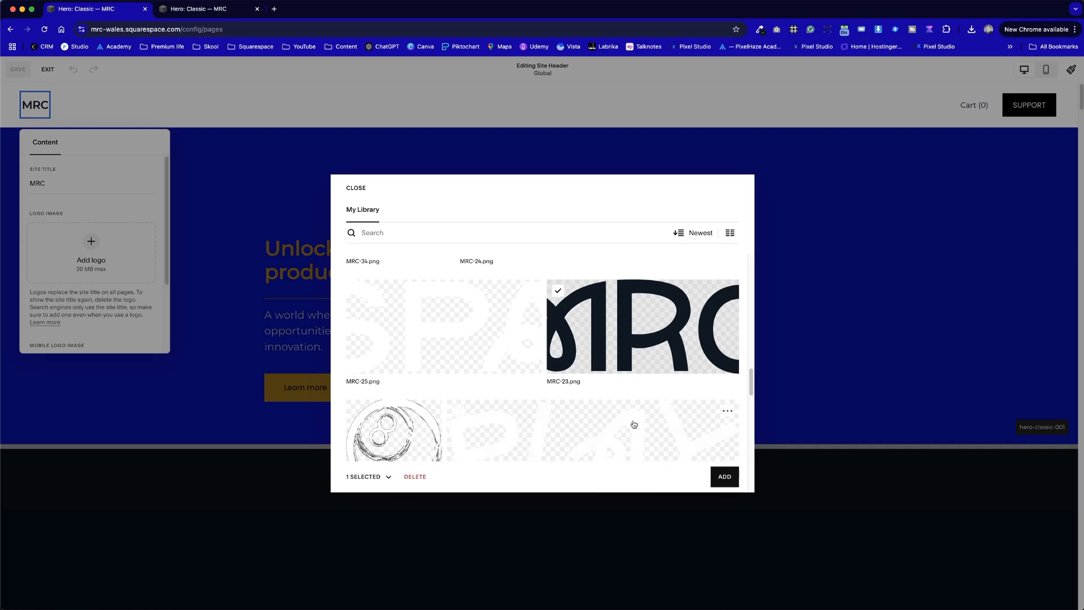
{"action": "left_click", "coordinate": [725, 476]}
{"action": "left_click", "coordinate": [881, 282]}
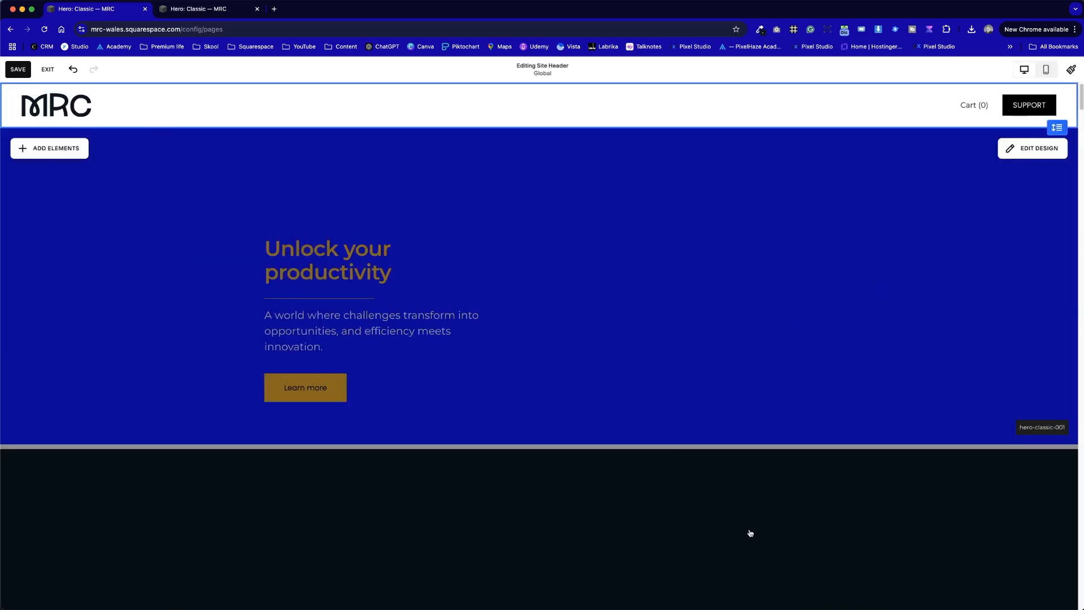
- Check the page sections below the header, save the header logo change and exit the editor
{"action": "scroll", "coordinate": [749, 529], "scroll_direction": "down", "scroll_amount": 10}
{"action": "scroll", "coordinate": [749, 528], "scroll_direction": "down", "scroll_amount": 15}
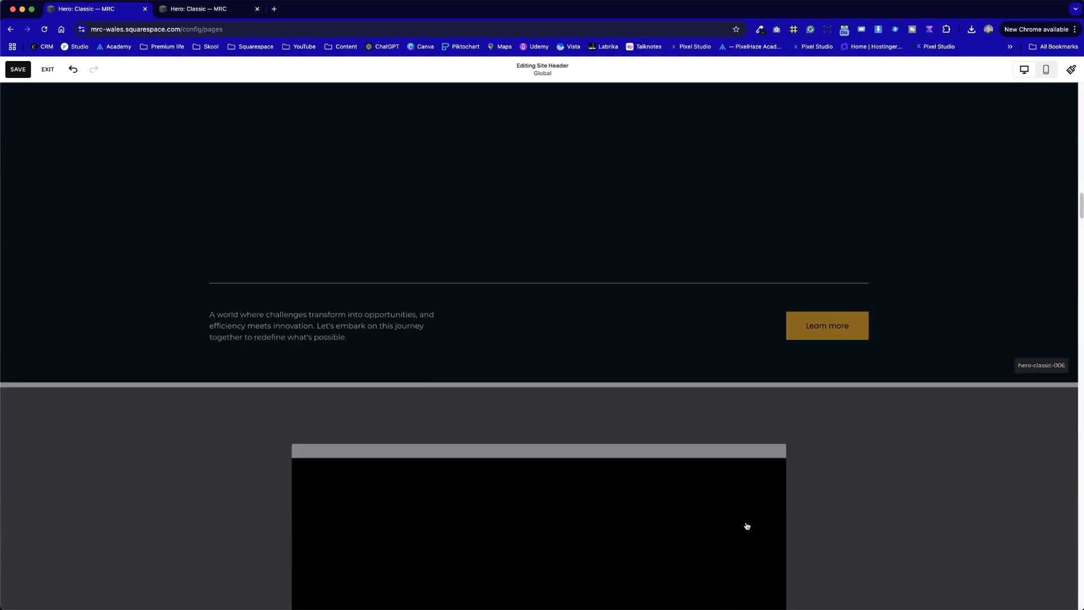
{"action": "scroll", "coordinate": [747, 527], "scroll_direction": "down", "scroll_amount": 15}
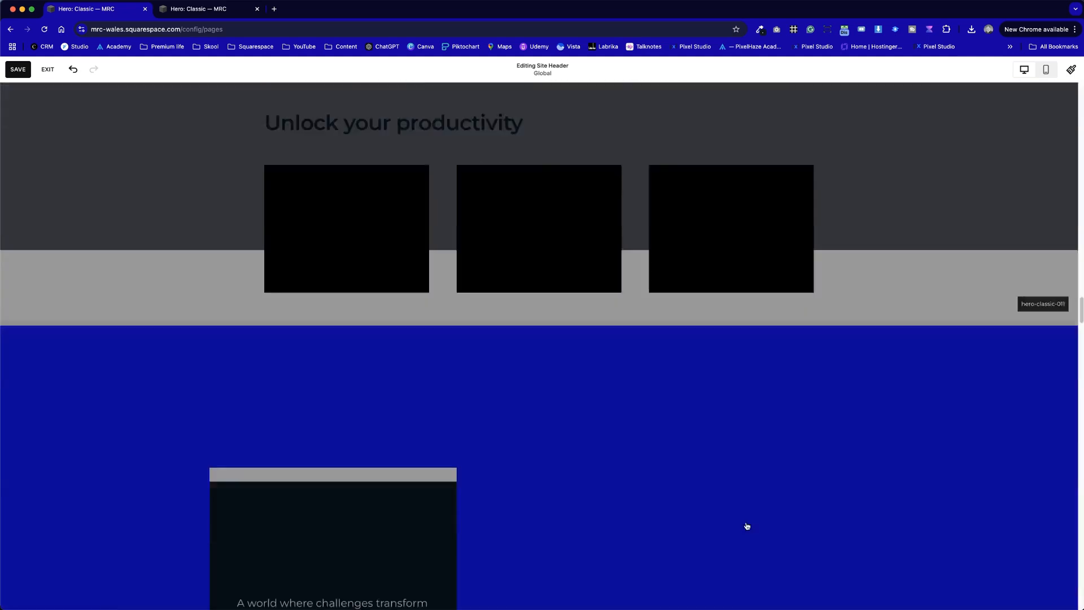
{"action": "scroll", "coordinate": [748, 526], "scroll_direction": "down", "scroll_amount": 15}
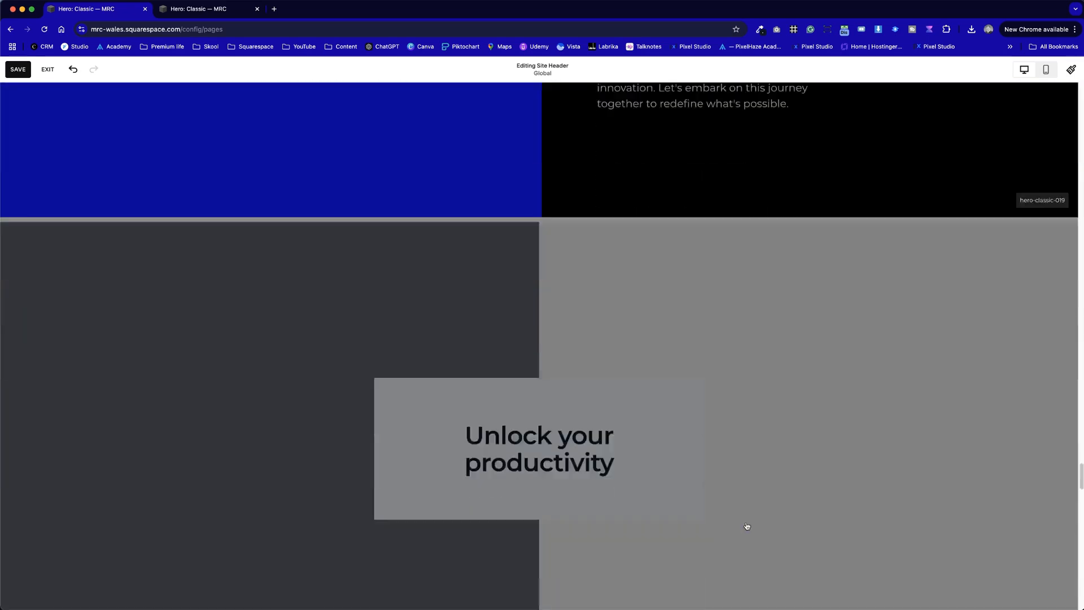
{"action": "scroll", "coordinate": [747, 526], "scroll_direction": "up", "scroll_amount": 20}
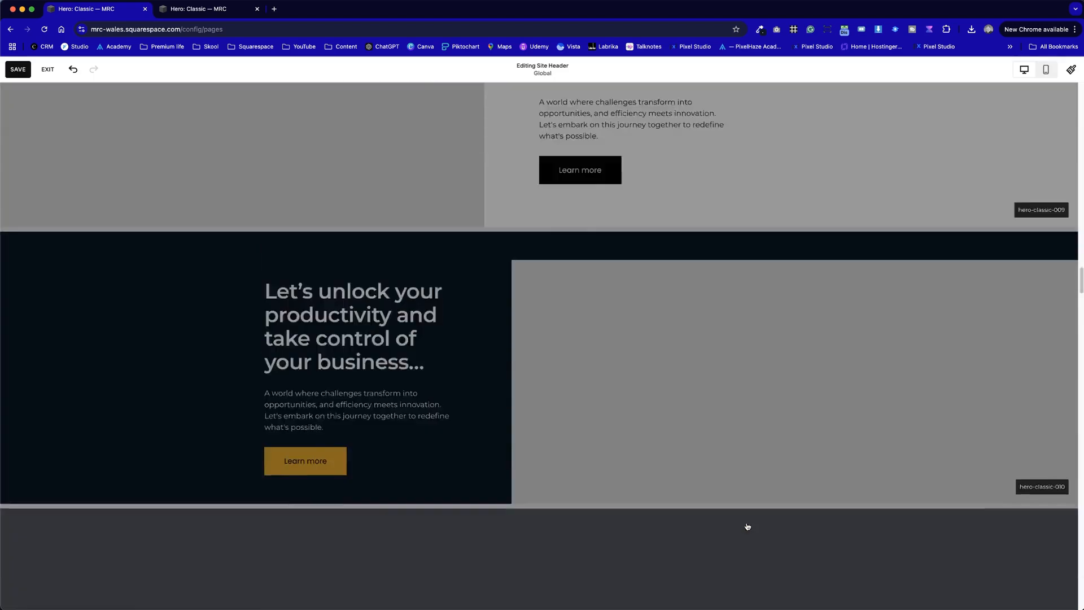
{"action": "scroll", "coordinate": [748, 526], "scroll_direction": "up", "scroll_amount": 5}
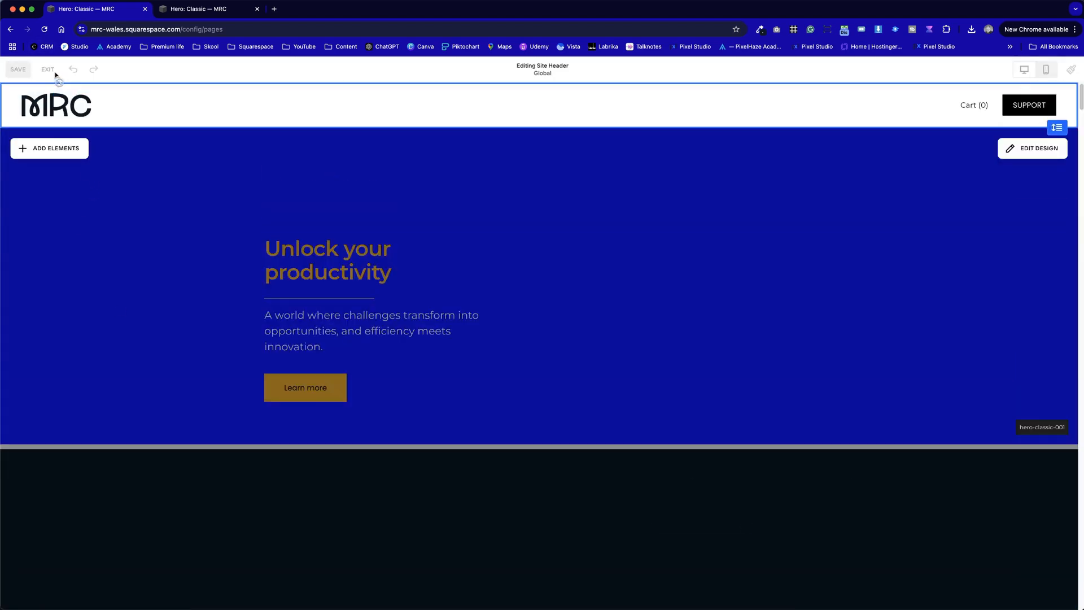
{"action": "left_click", "coordinate": [47, 69]}
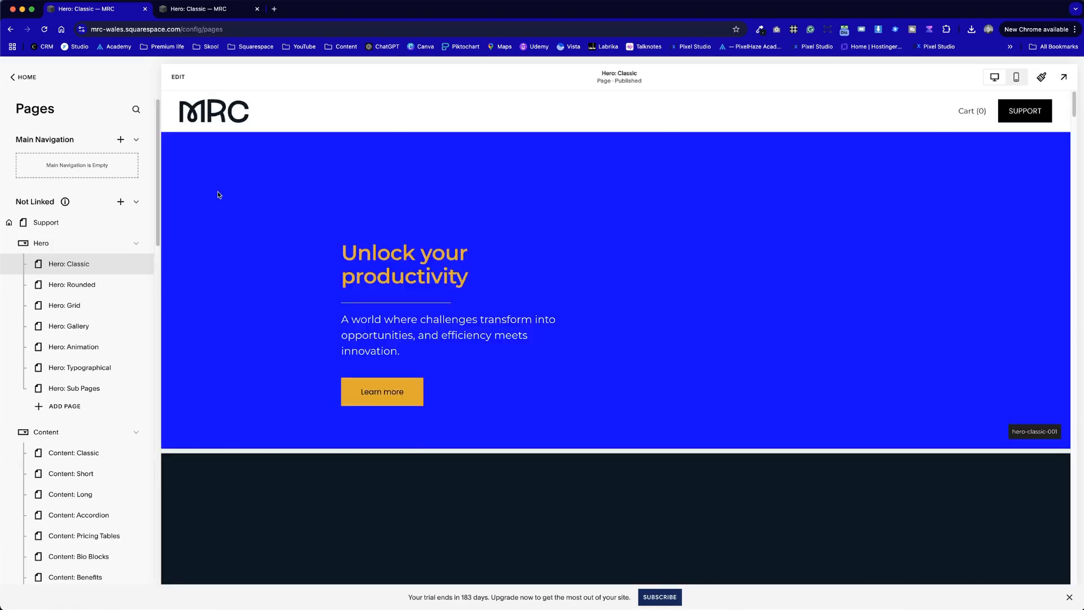
{"action": "mouse_move", "coordinate": [62, 210]}
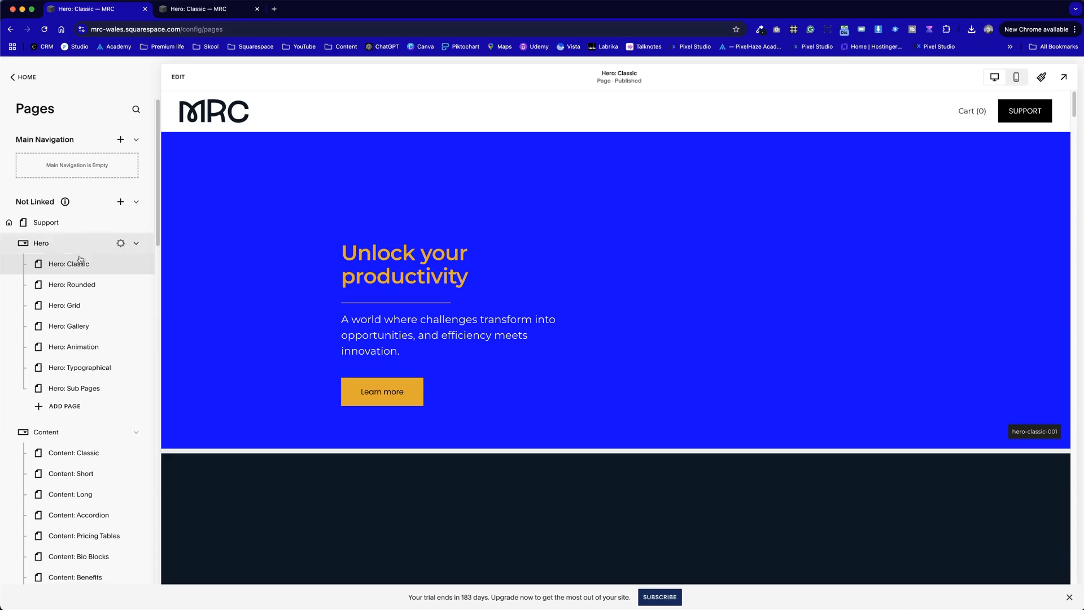
{"action": "scroll", "coordinate": [477, 367], "scroll_direction": "down", "scroll_amount": 10}
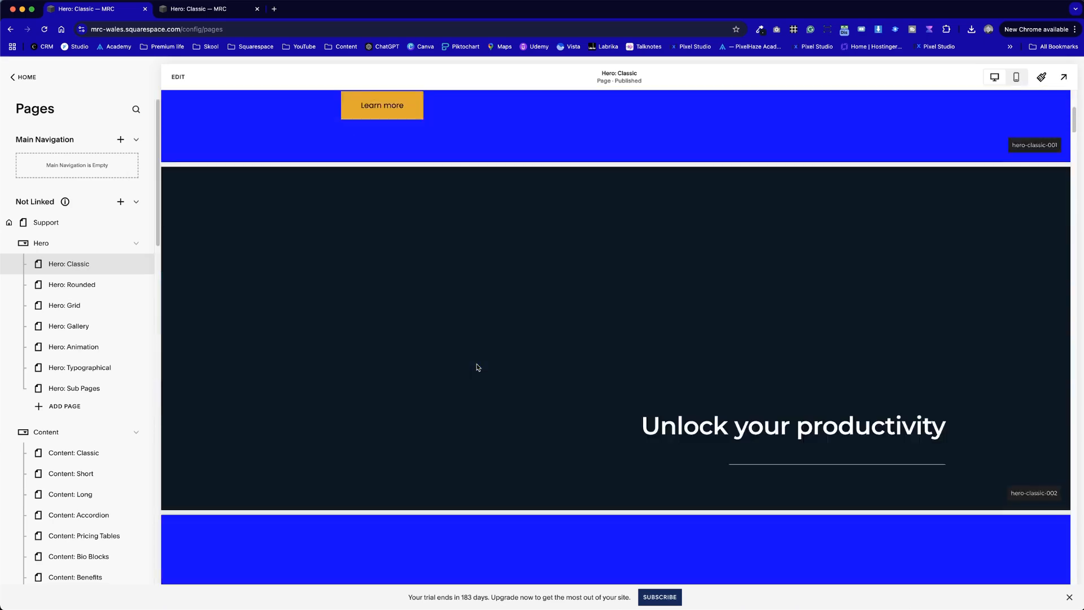
{"action": "scroll", "coordinate": [477, 367], "scroll_direction": "down", "scroll_amount": 4}
{"action": "scroll", "coordinate": [477, 367], "scroll_direction": "up", "scroll_amount": 12}
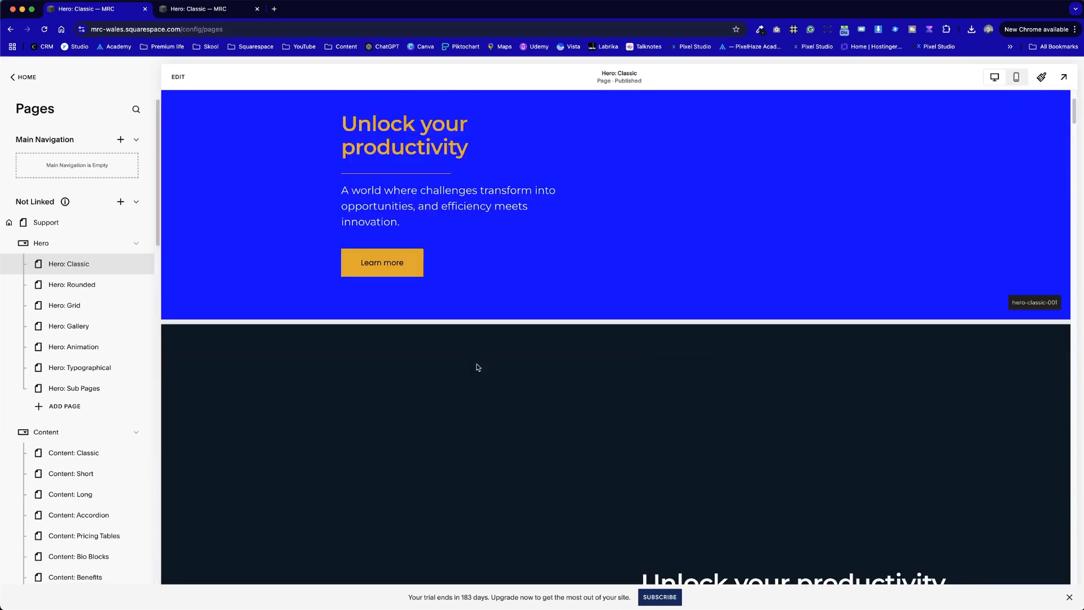